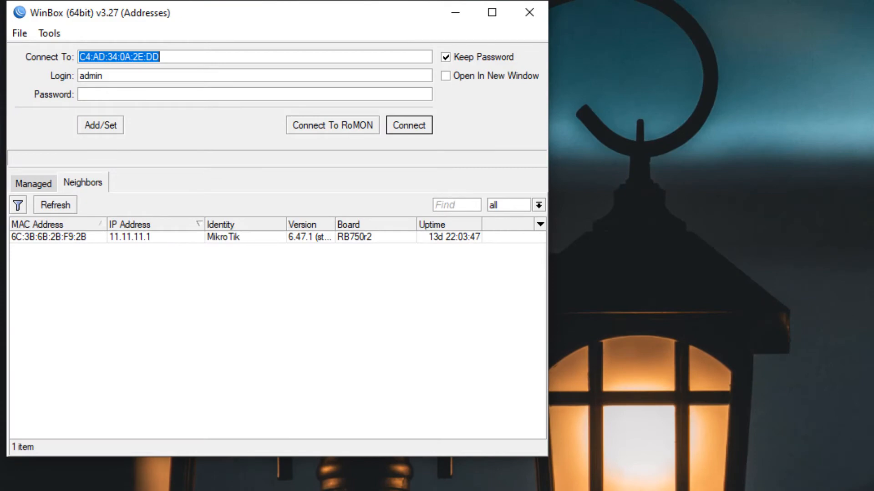
Refresh the neighbour list and connect to the router with MAC address C4:AD:34:0A:2E:DD as admin.
click(33, 183)
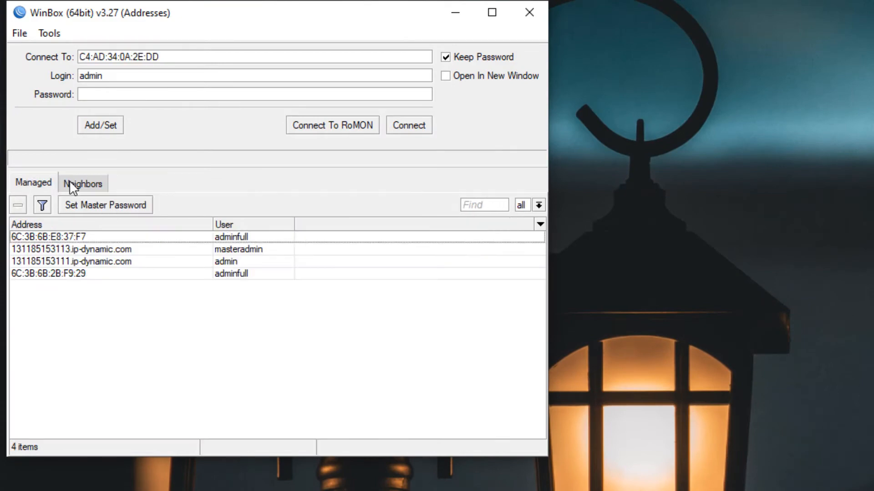
click(69, 182)
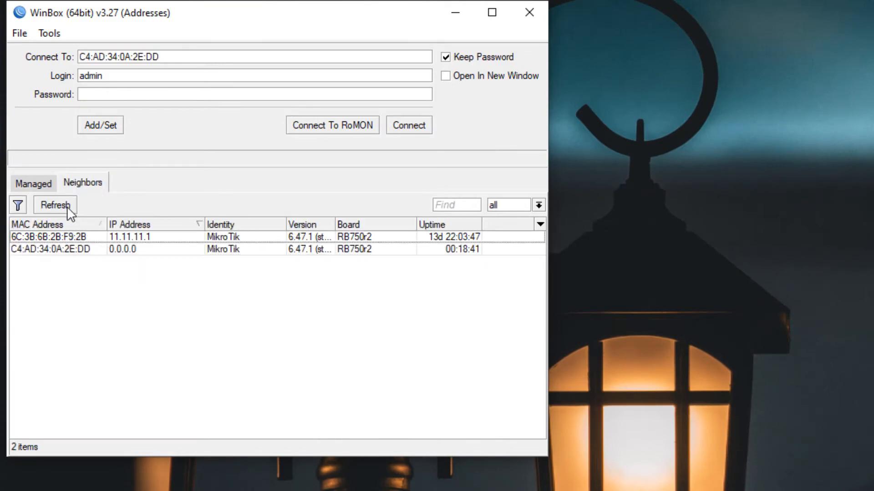
click(67, 206)
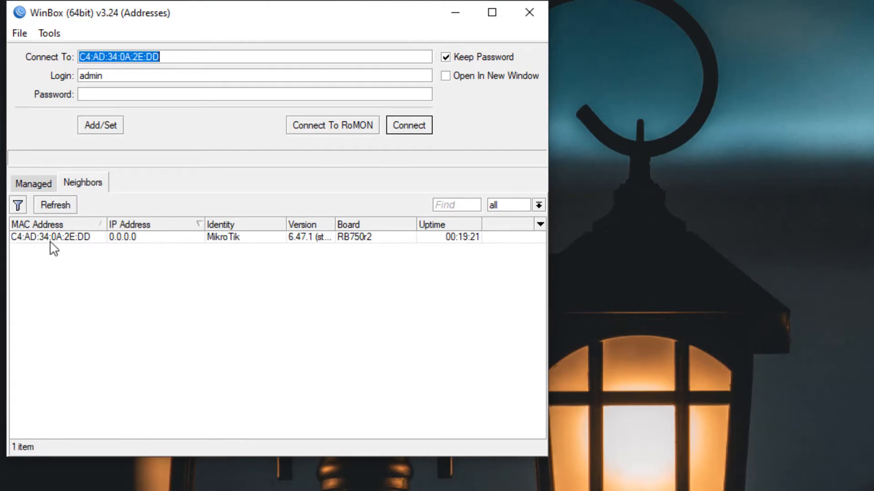
click(50, 243)
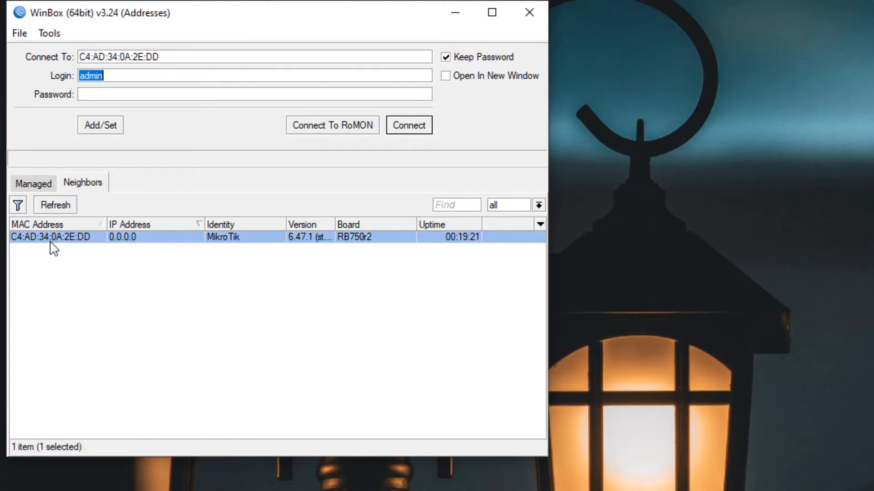
click(413, 128)
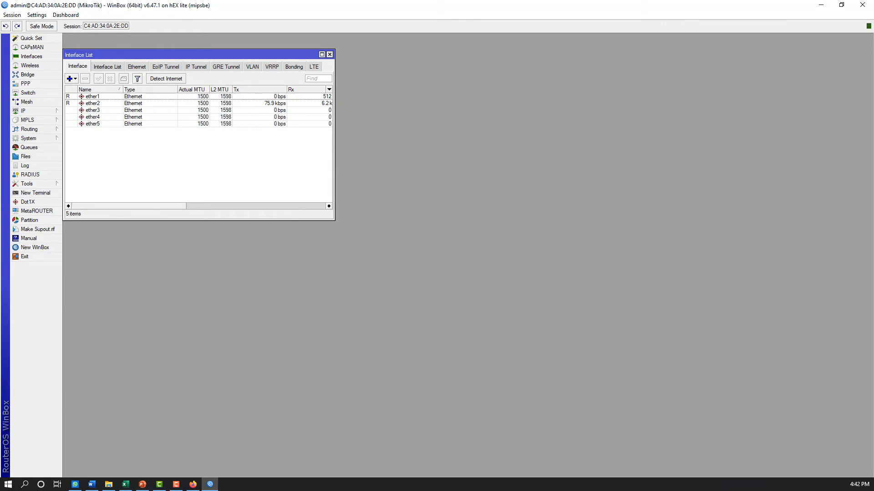
Switch to PowerPoint to view the network topology slide, and return to WinBox.
click(142, 484)
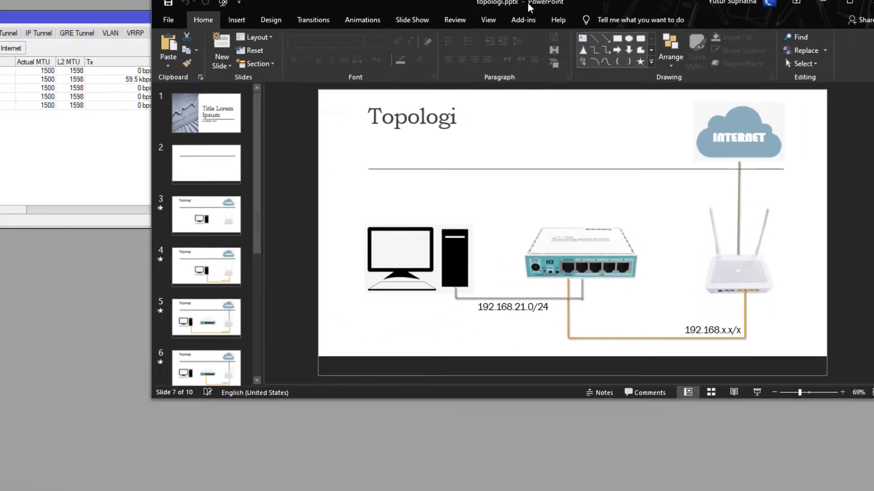
click(823, 3)
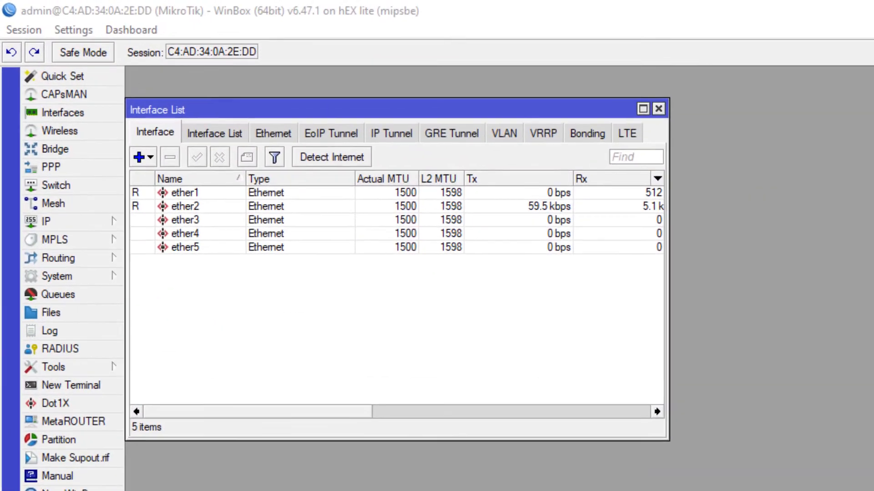
Label the ether1 interface with the comment "Internet" and the ether2 interface with the comment "PC".
click(94, 96)
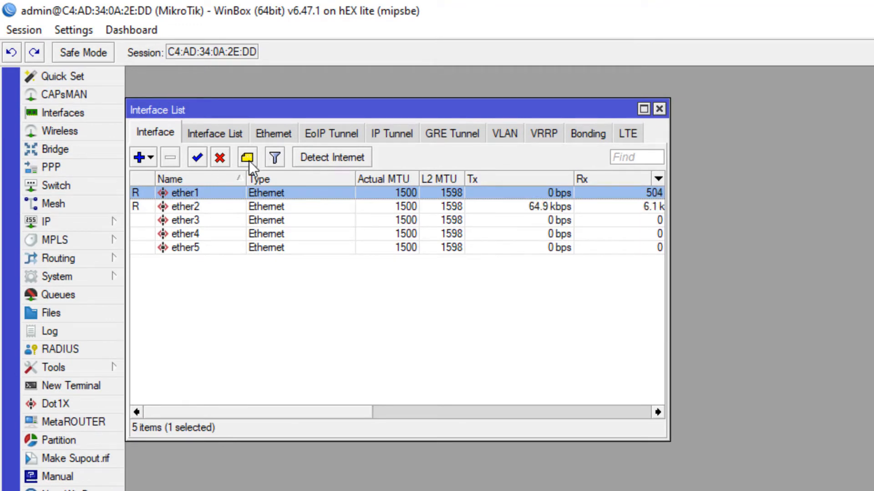
key(ctrl+m)
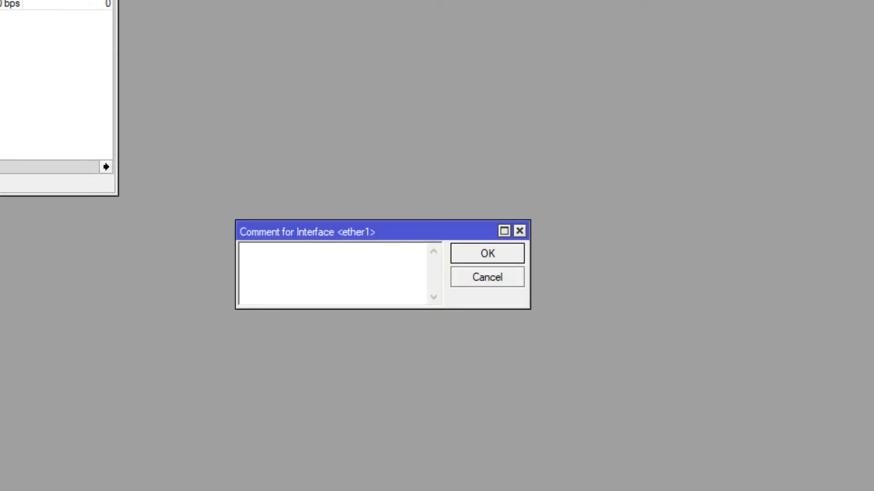
text(Internet)
key(Return)
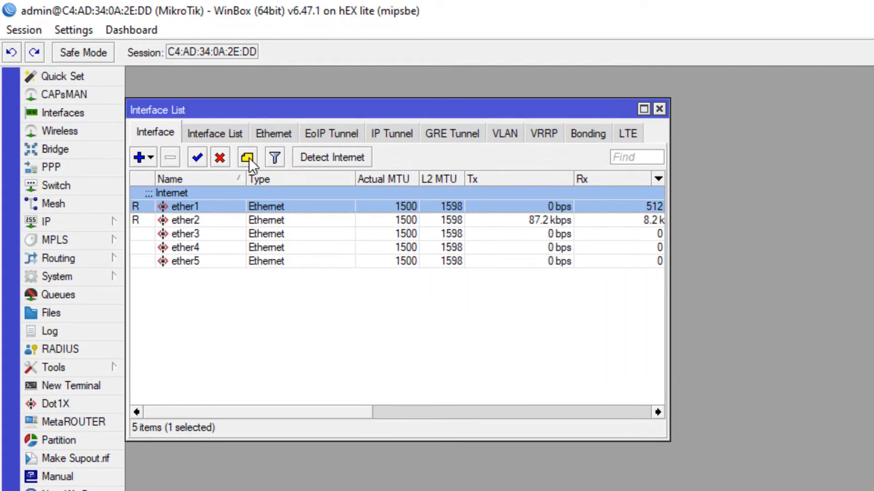
click(187, 222)
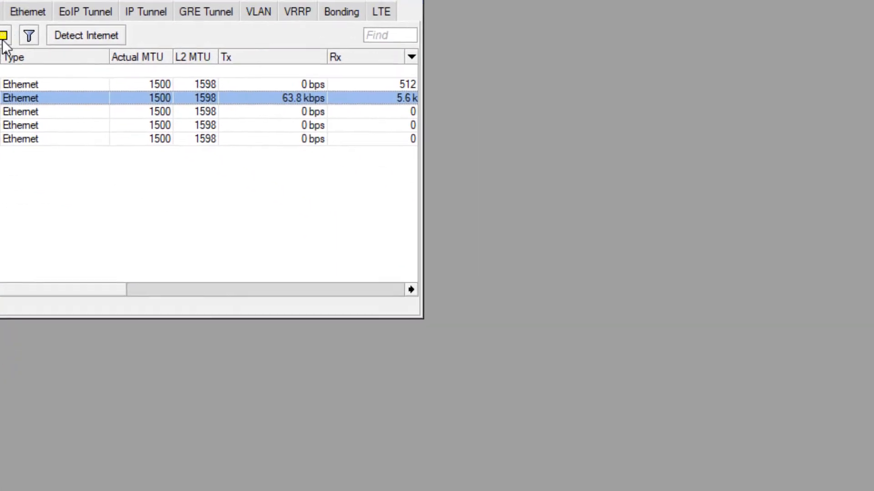
click(3, 38)
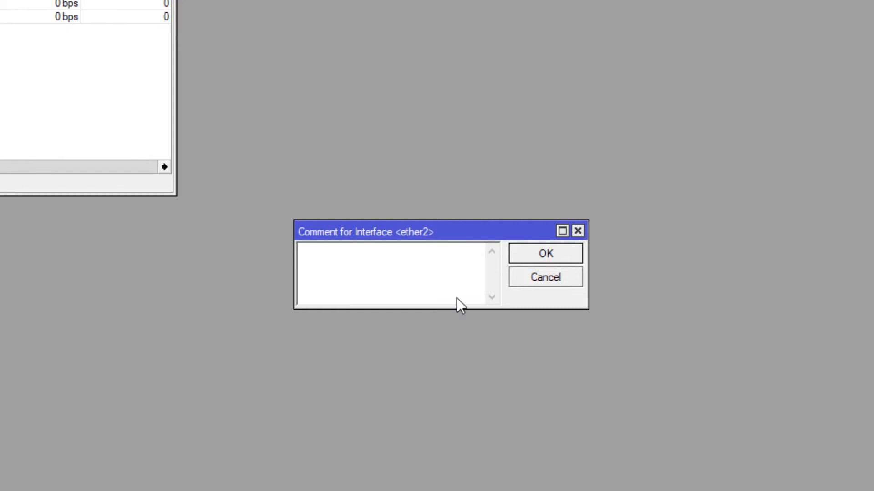
text(PC)
key(Return)
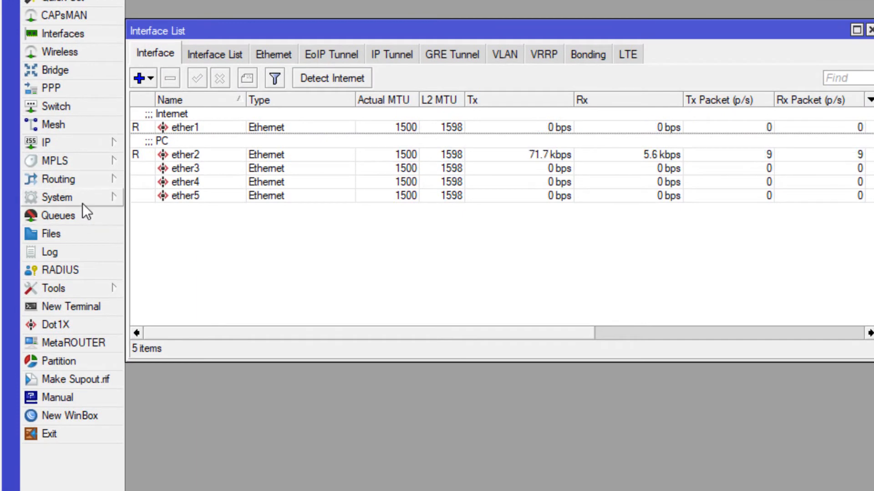
Set the router's system identity to "Router 1".
click(83, 203)
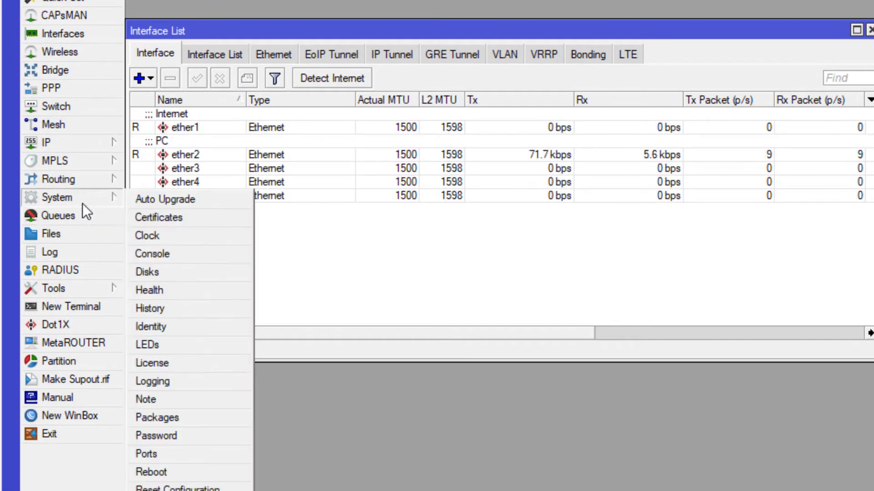
click(159, 324)
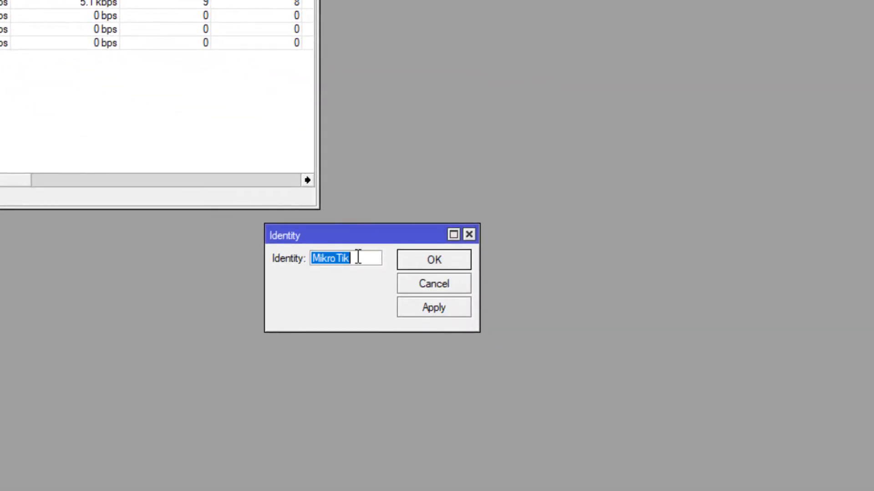
drag(359, 257, 288, 261)
text(Router )
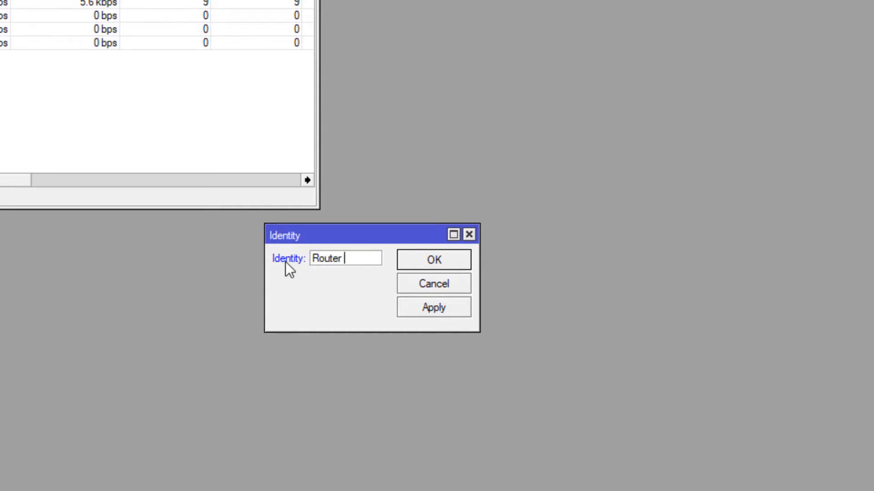
text(1)
key(Return)
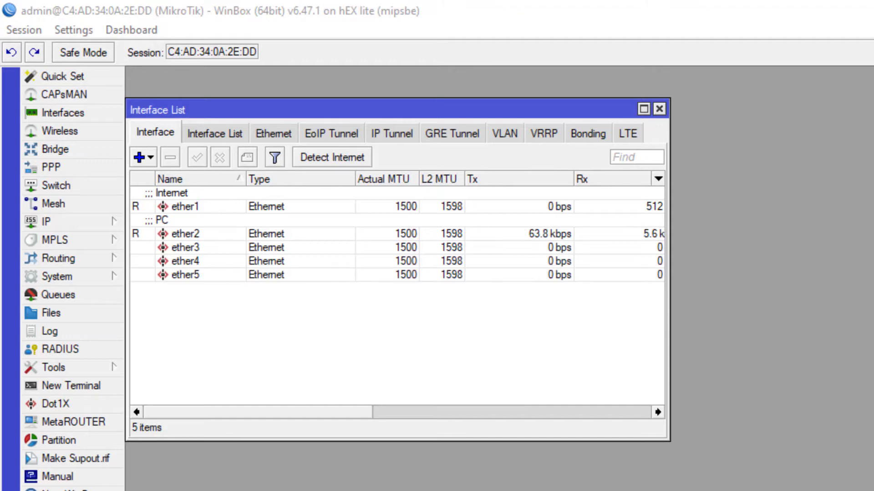
Add a DHCP client on ether1 with peer DNS, peer NTP and default route enabled, and widen the DHCP Client window.
click(64, 223)
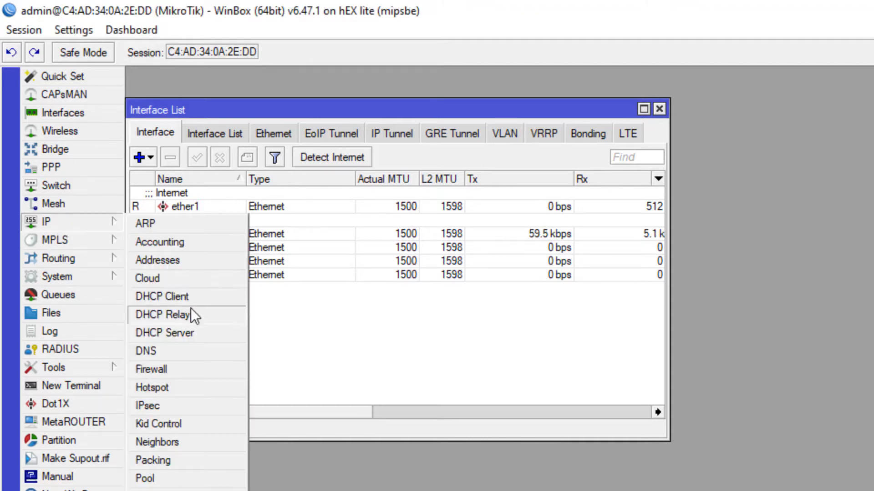
click(195, 297)
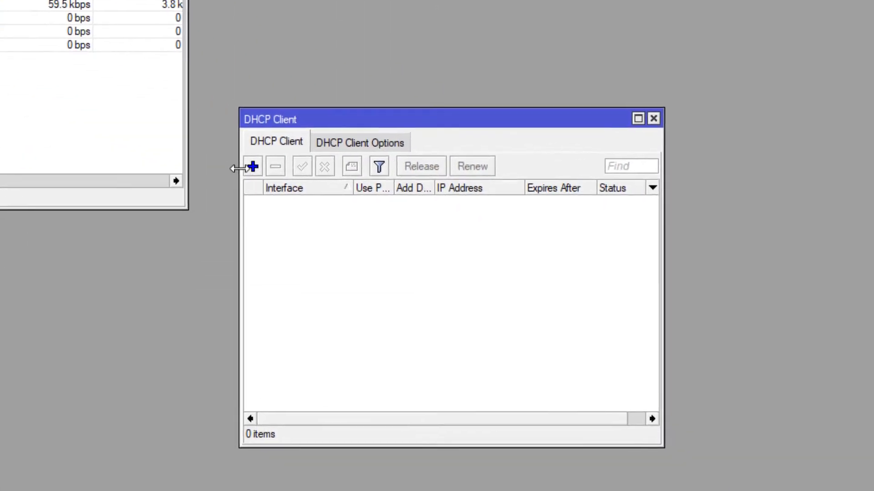
click(226, 155)
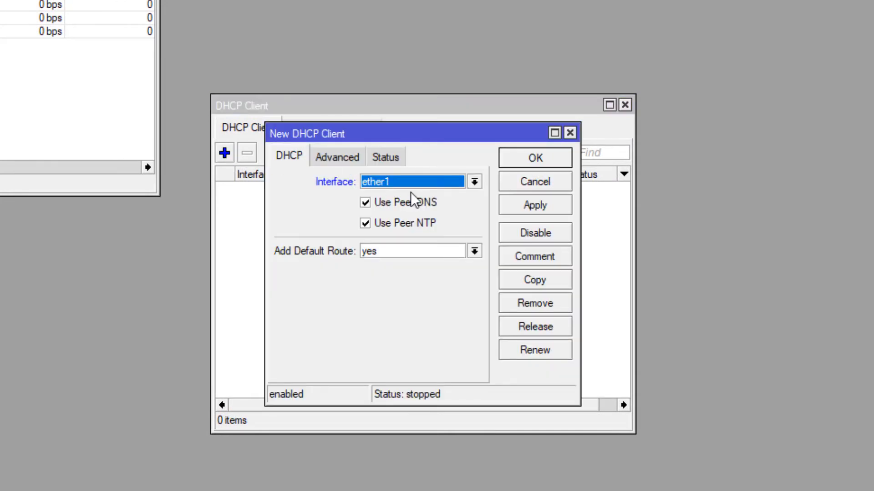
click(513, 159)
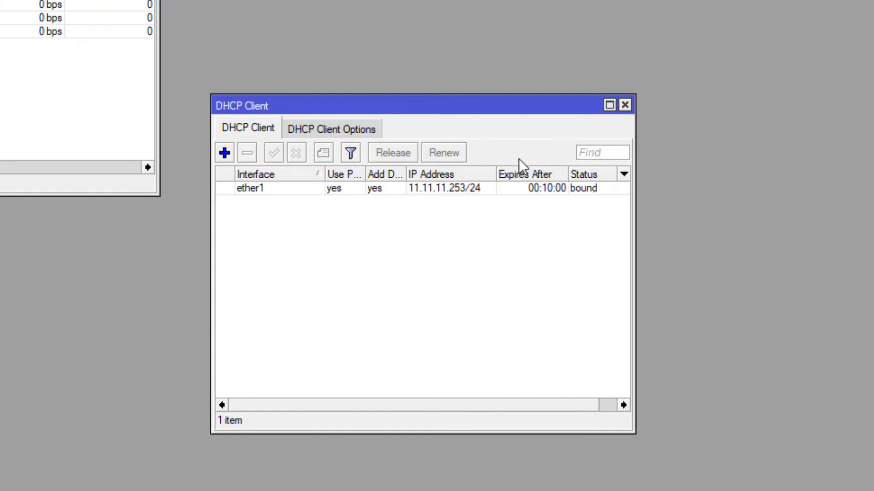
drag(635, 150, 873, 150)
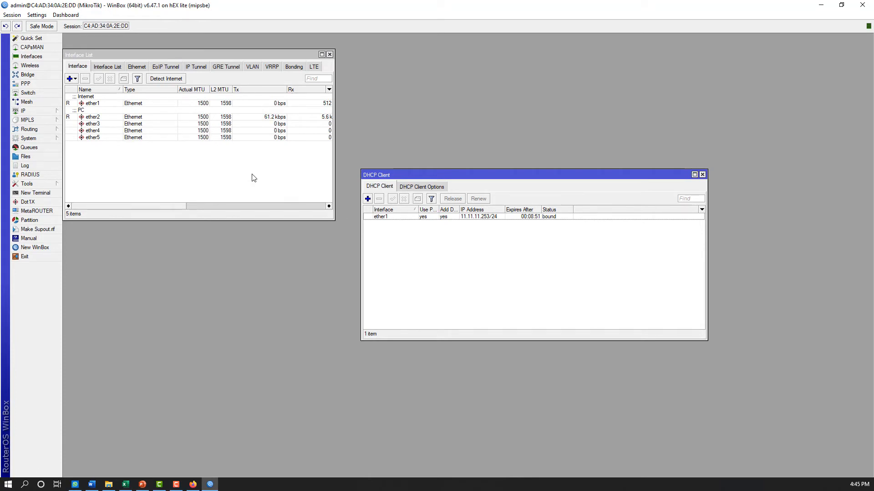
Add the IP address 192.168.22.1/24 to the ether2 interface.
click(86, 119)
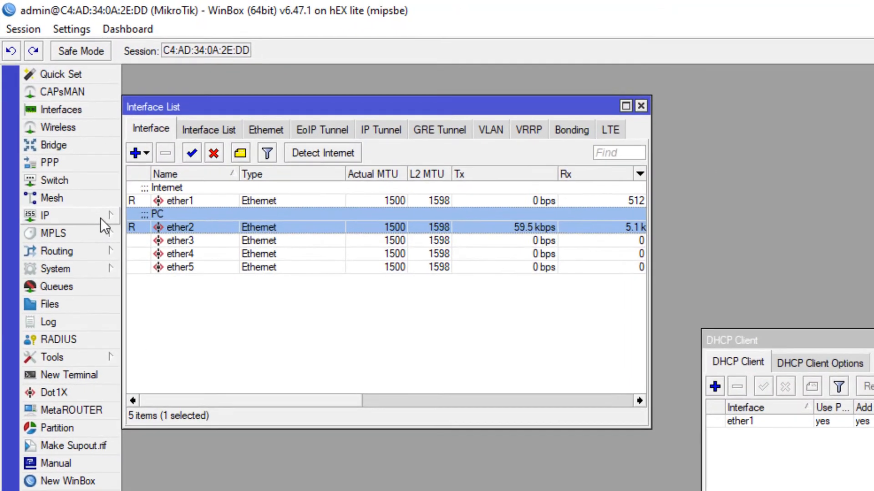
click(52, 113)
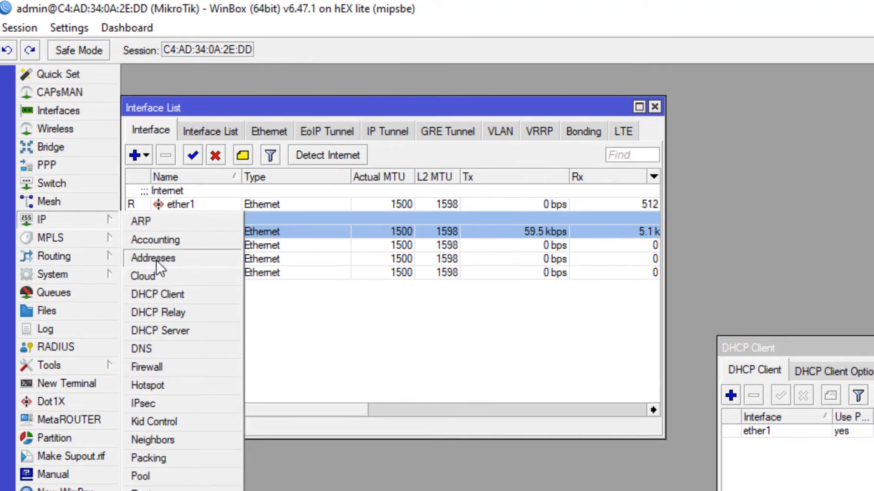
click(163, 261)
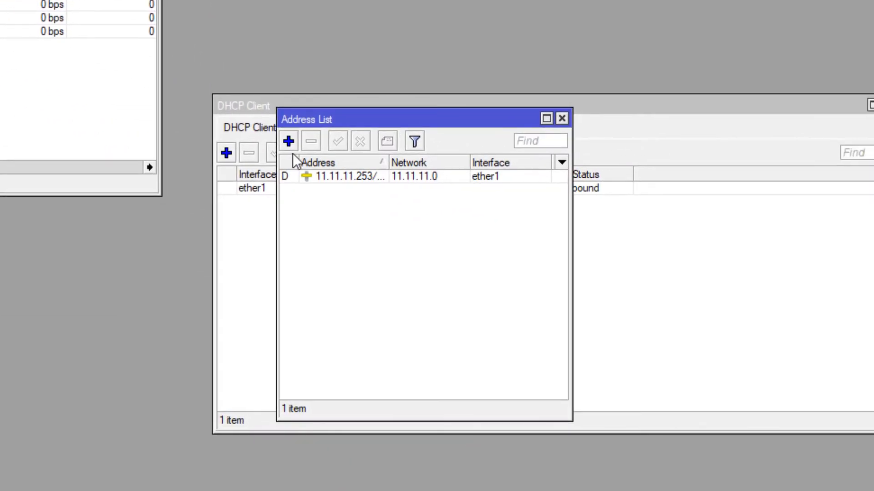
click(289, 143)
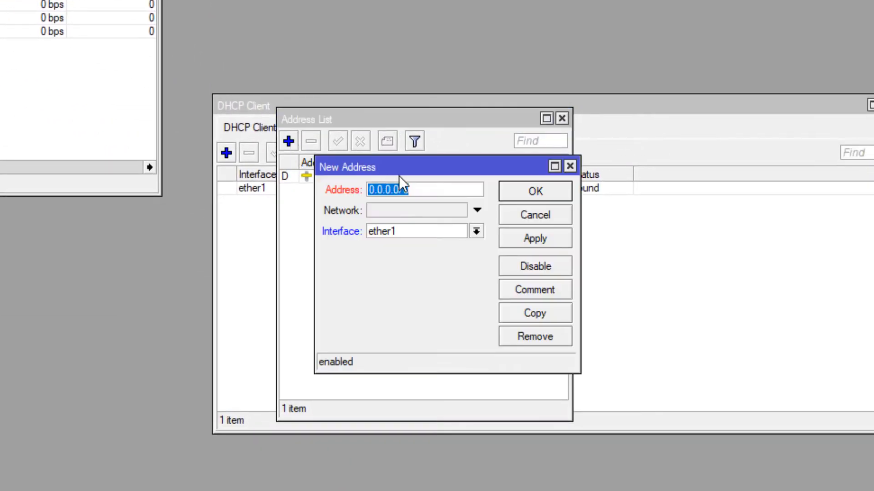
text(192.168.22.1/24)
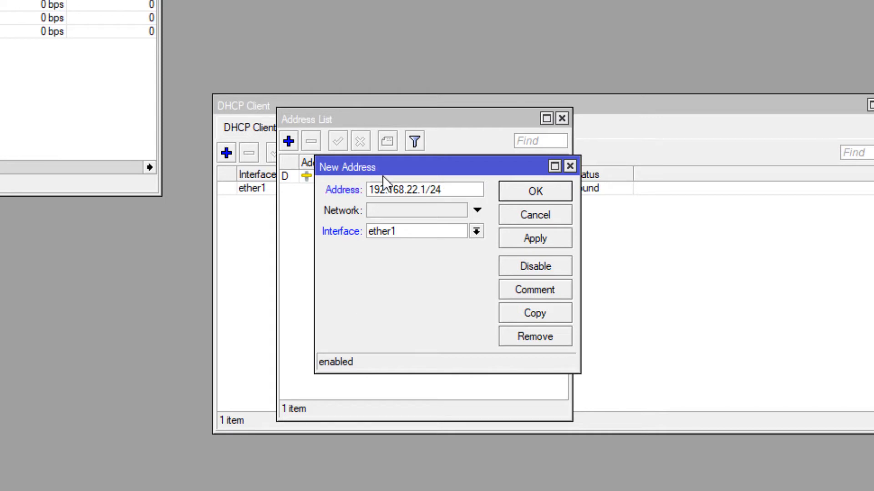
drag(430, 189, 445, 190)
click(447, 189)
click(403, 230)
click(403, 252)
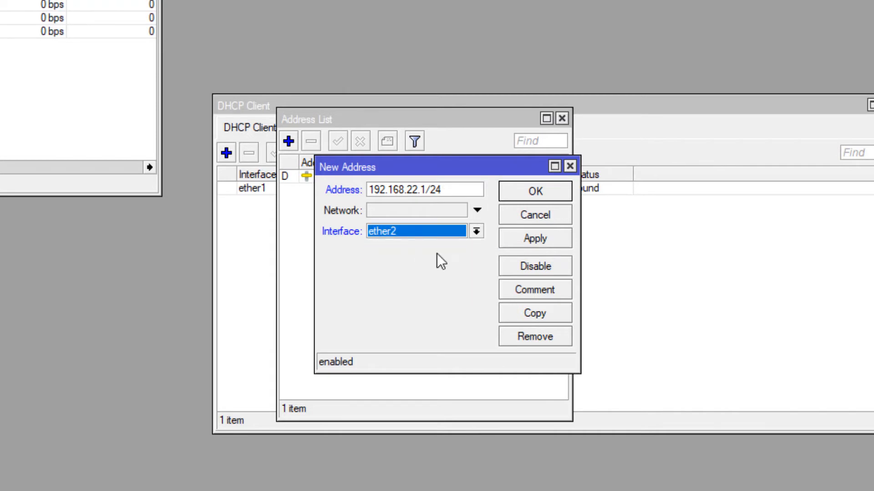
click(526, 239)
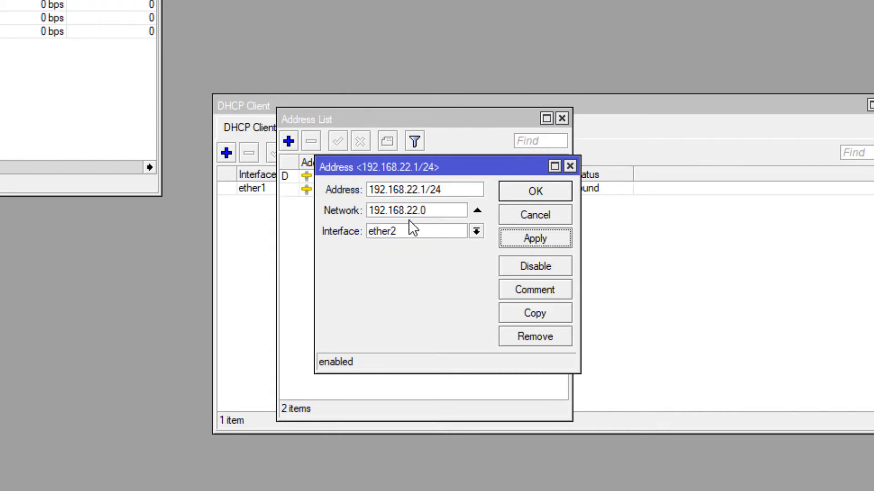
drag(454, 209, 343, 210)
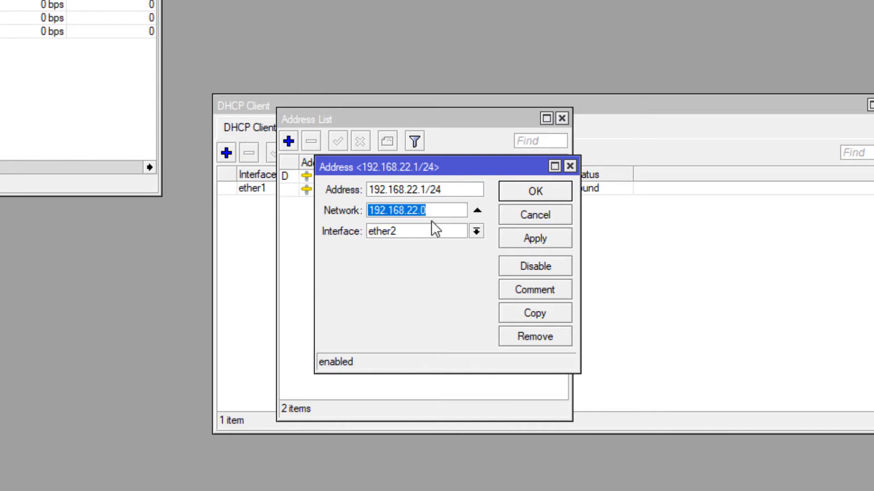
click(439, 212)
click(530, 193)
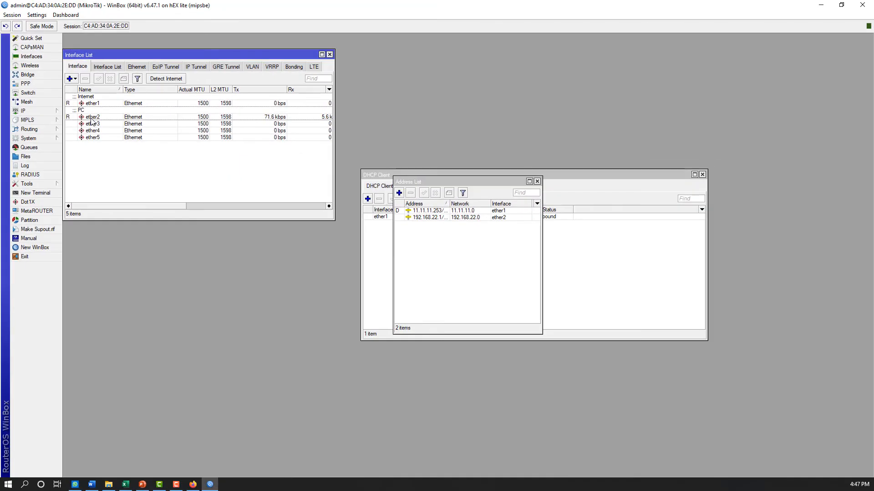
Widen the Interface List window and start the DHCP server setup with ether2 as the server interface.
click(91, 117)
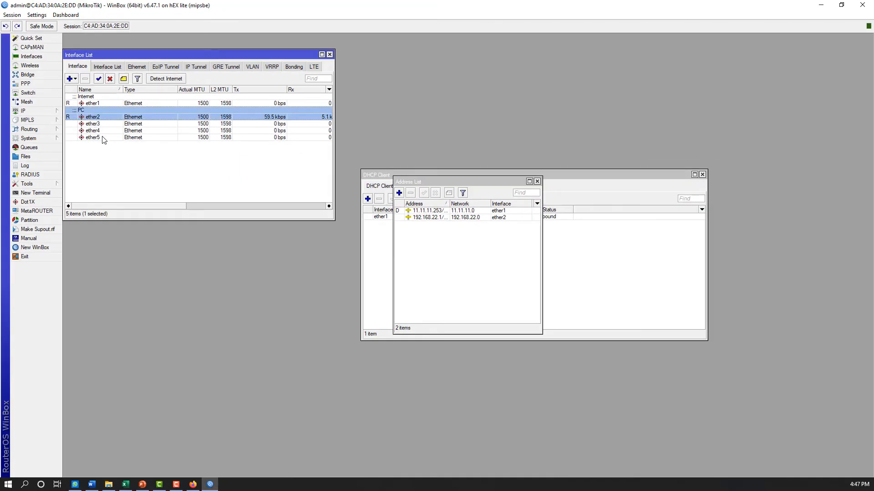
drag(335, 104, 441, 104)
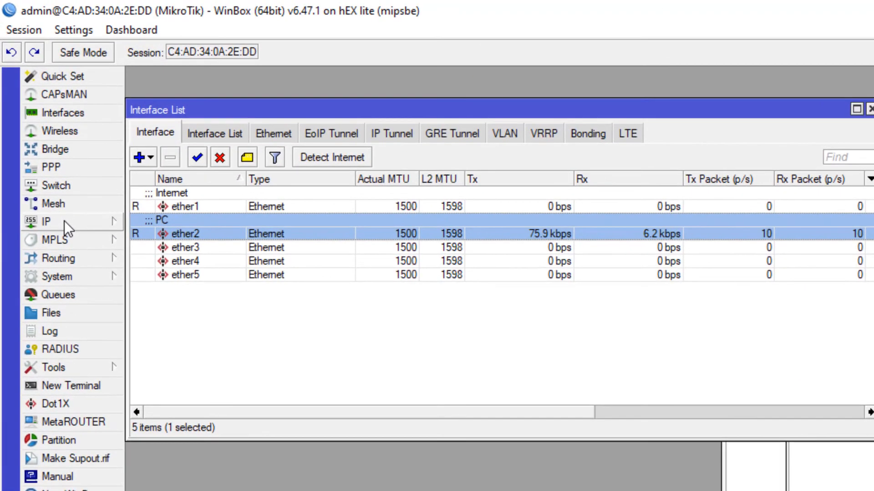
click(48, 196)
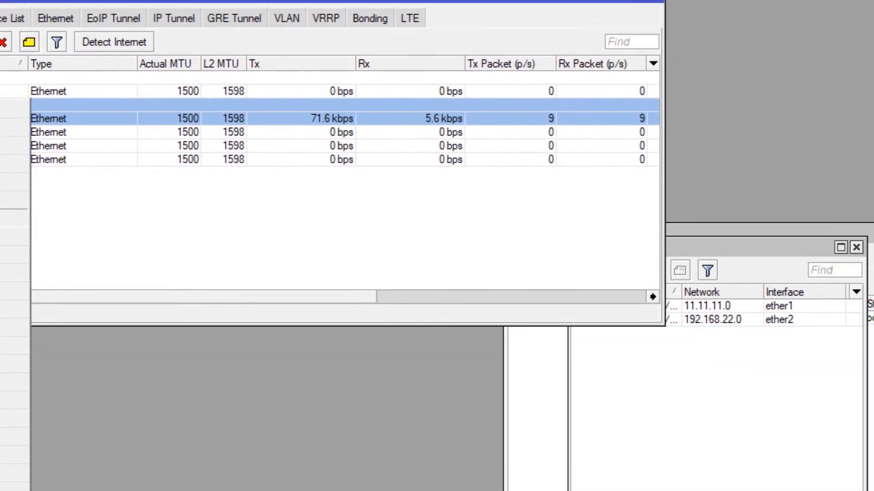
click(13, 200)
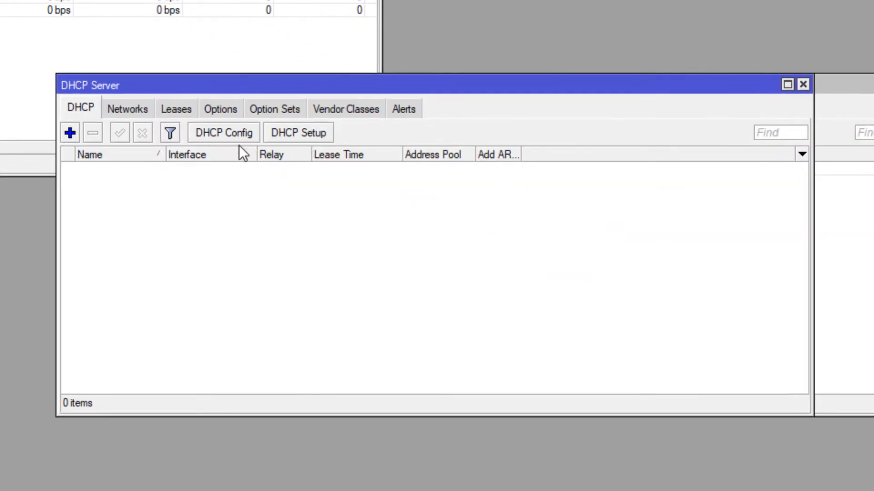
click(294, 134)
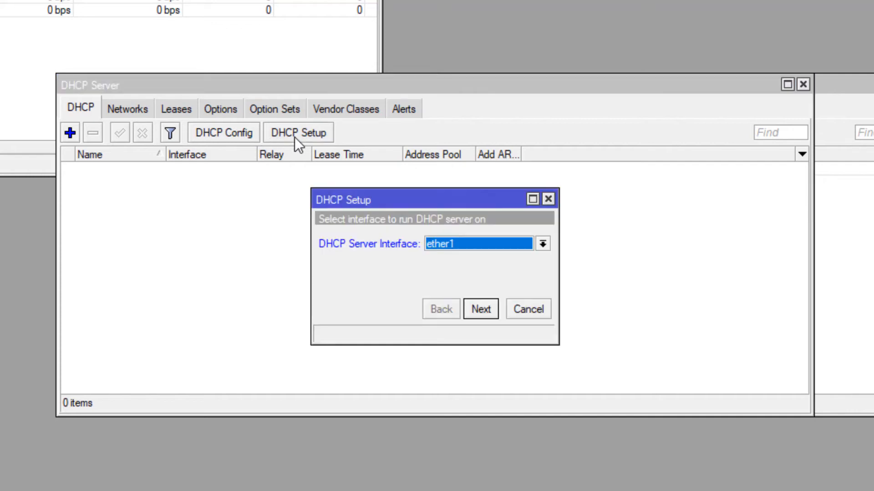
click(454, 247)
click(457, 265)
click(480, 311)
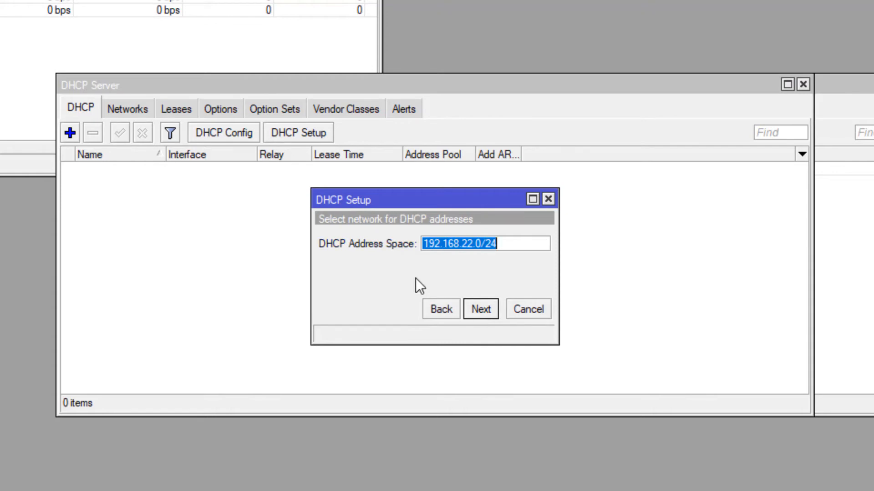
Accept 192.168.22.0/24 as the DHCP address space and 192.168.22.1 as the gateway for the DHCP network.
click(480, 310)
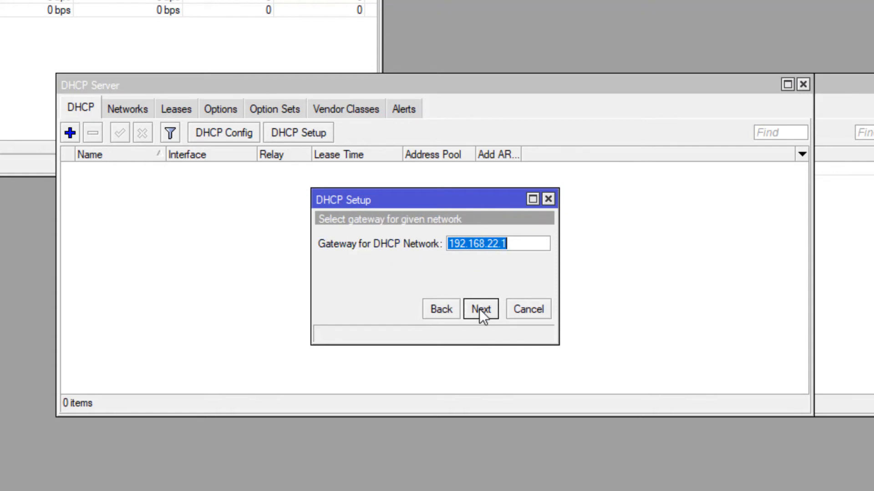
click(513, 243)
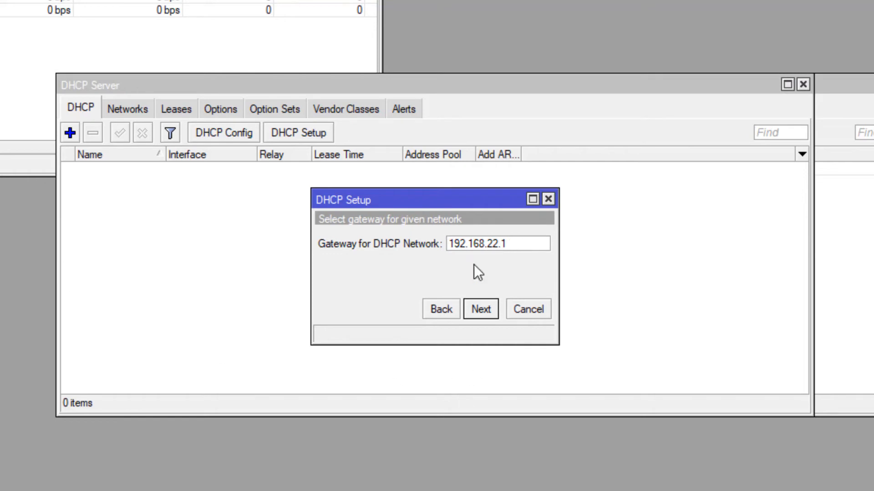
click(482, 310)
Review and accept 192.168.22.2-192.168.22.254 as the pool of addresses given out by the DHCP server.
drag(437, 242, 410, 241)
click(528, 244)
click(458, 240)
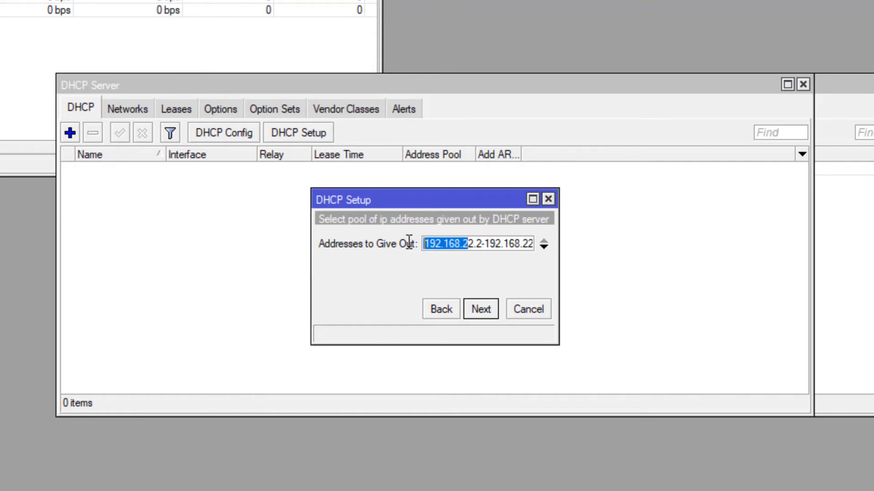
click(439, 243)
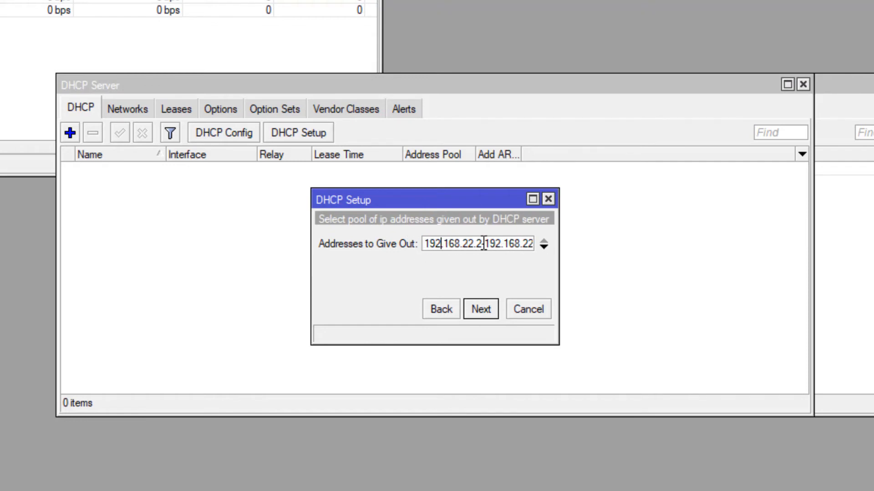
drag(486, 244, 546, 244)
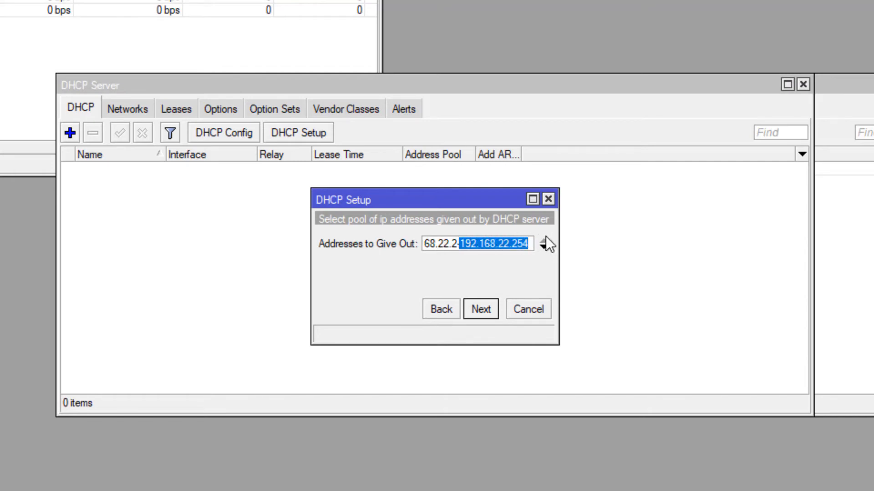
click(514, 243)
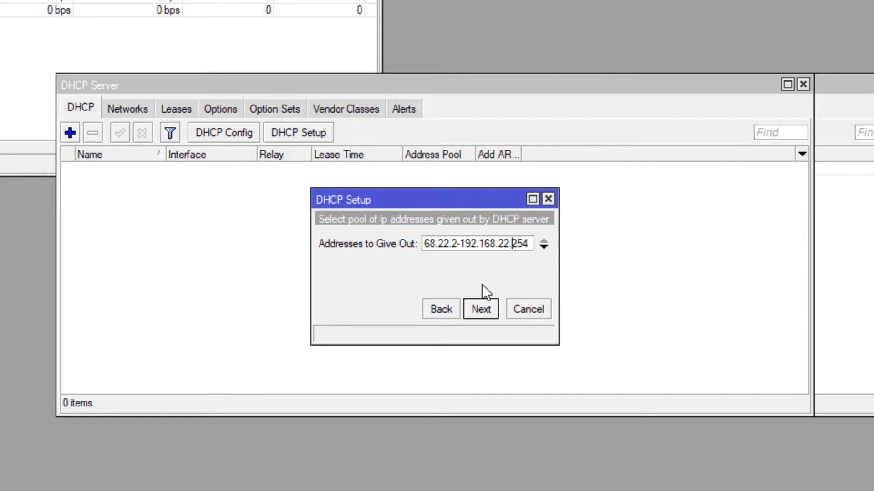
click(481, 309)
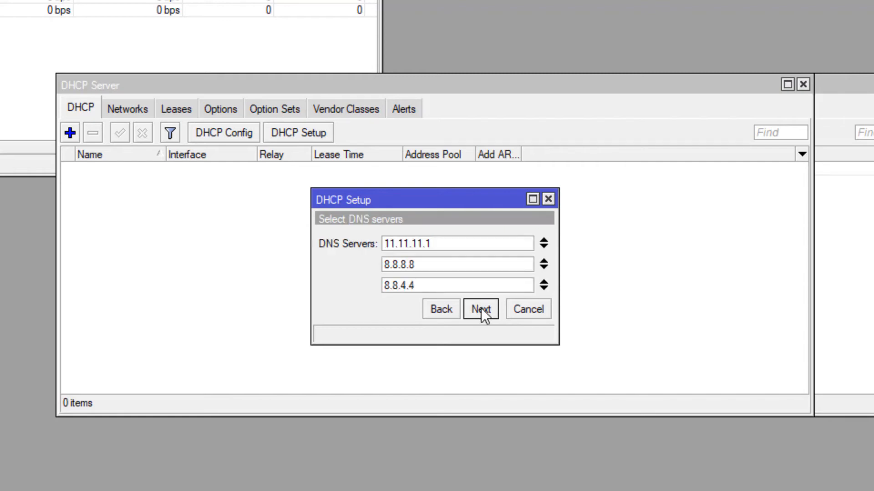
Replace the suggested DNS servers in the DHCP setup with 8.8.8.8 and 8.8.4.4.
click(542, 242)
click(543, 242)
click(543, 243)
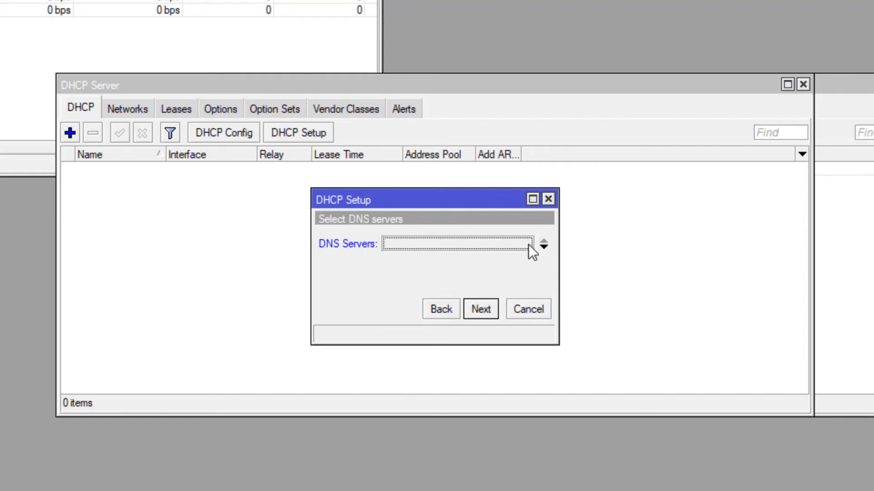
click(439, 246)
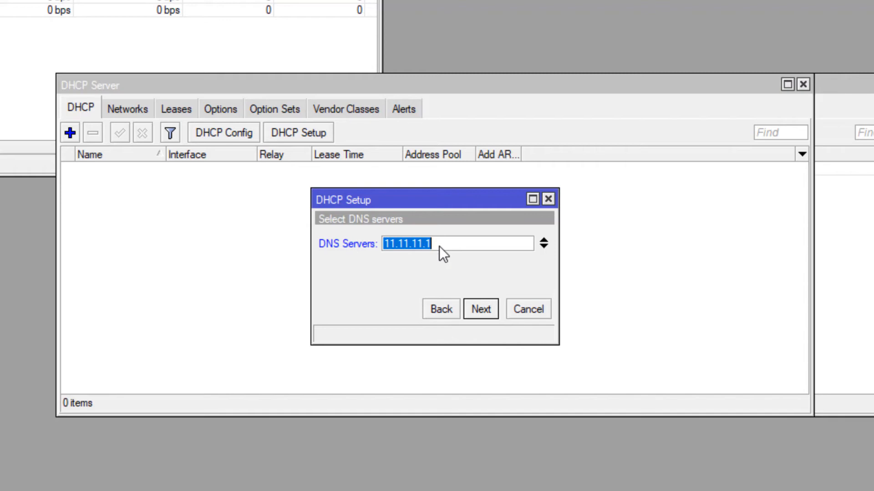
text(8.8.8.8)
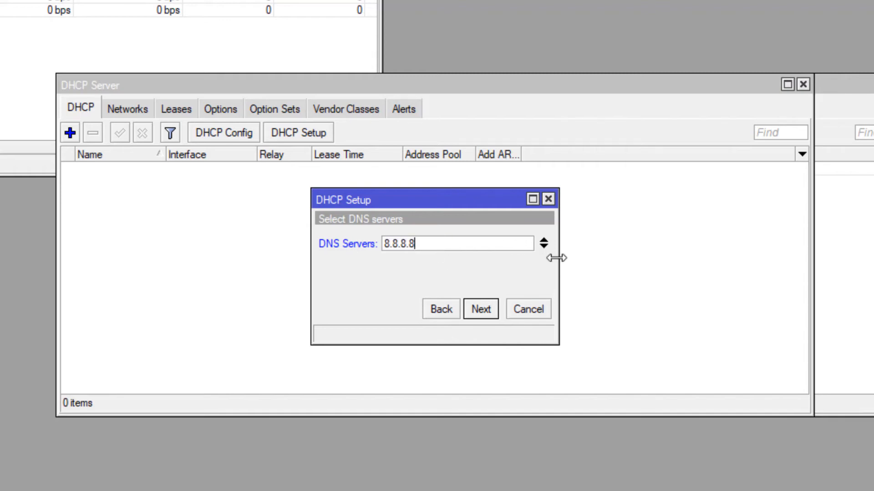
click(542, 249)
text(8.8)
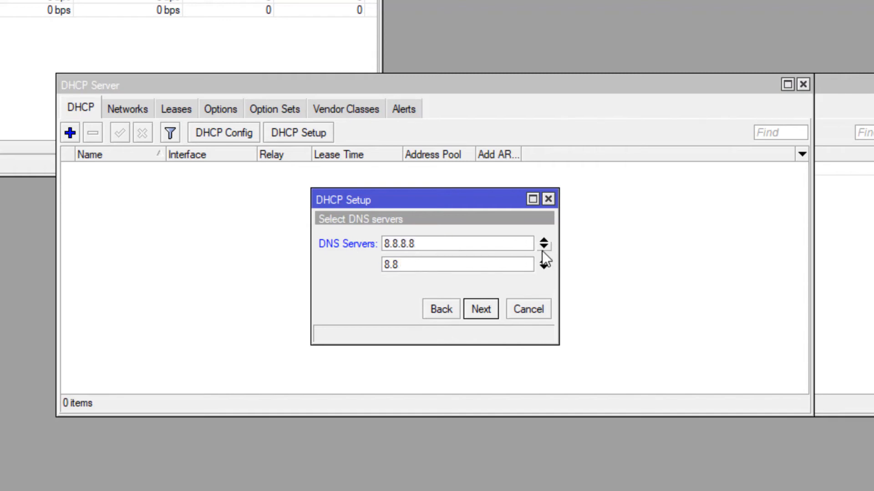
text(.4.4)
click(476, 310)
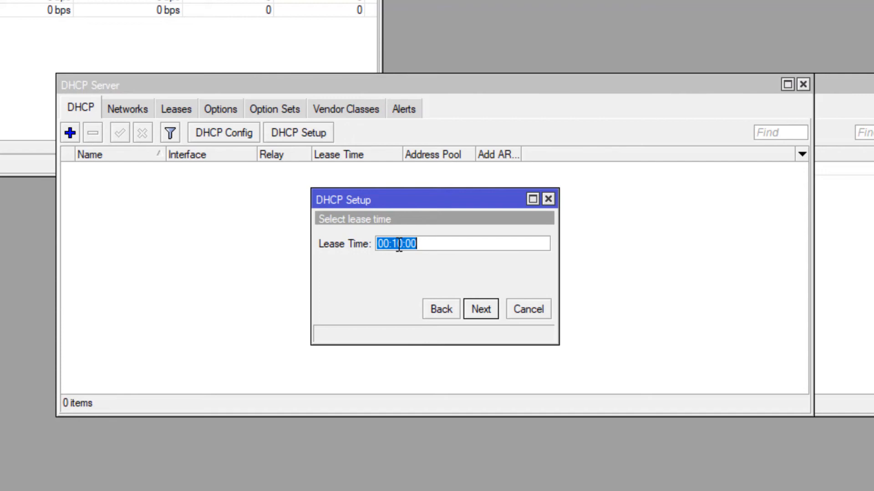
Accept the 00:10:00 lease time and complete the DHCP server setup.
click(399, 244)
click(473, 304)
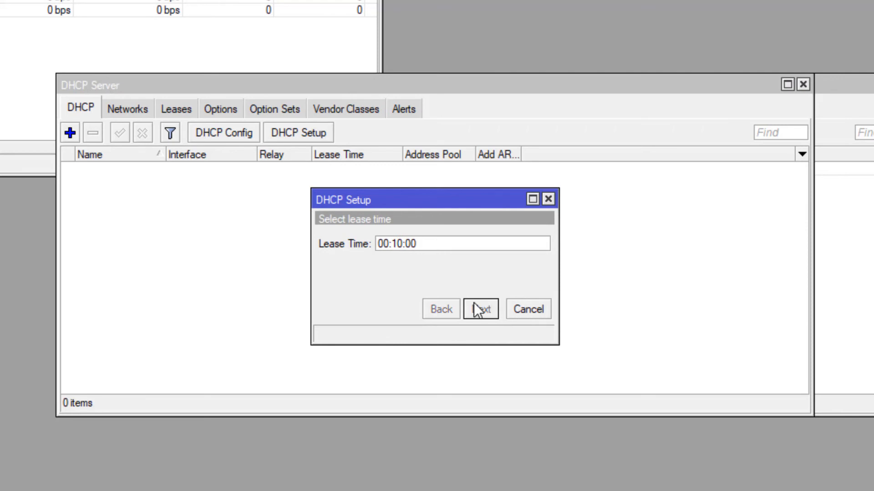
click(444, 247)
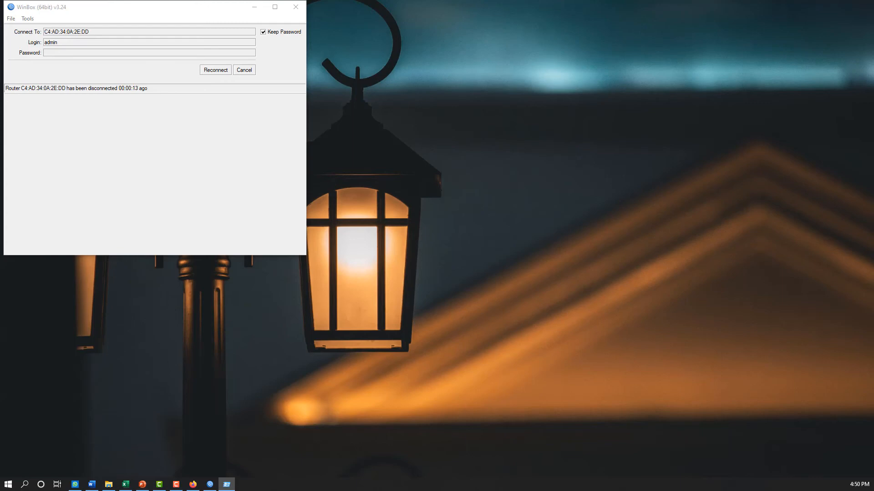
Open the Windows Command Prompt, run ipconfig /renew and check the Ethernet adapter's IPv4 address.
key(super+r)
drag(86, 386, 96, 12)
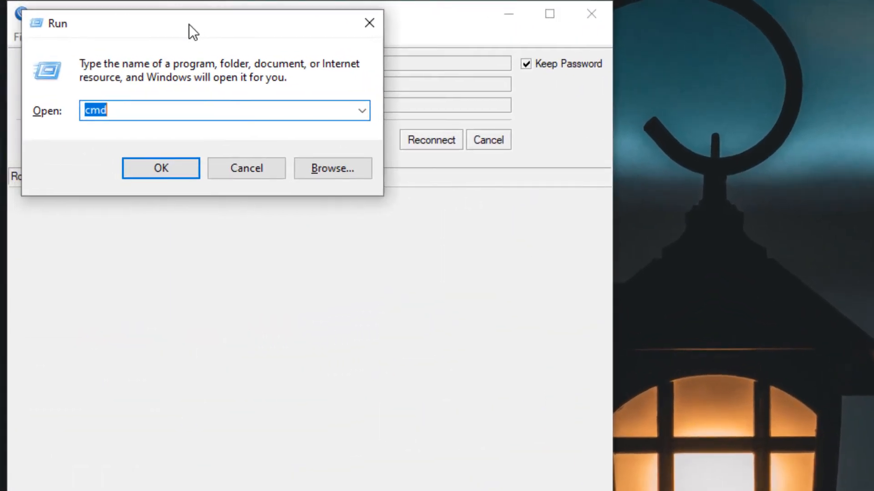
key(Return)
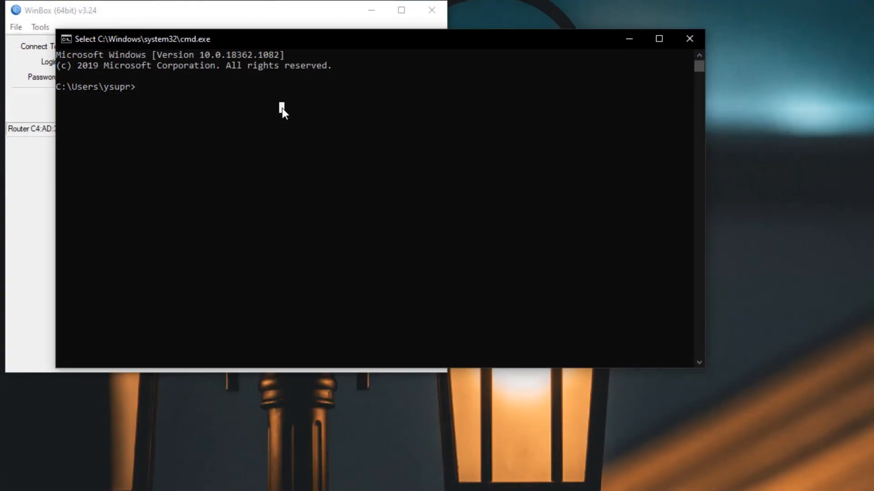
text(ipconfig)
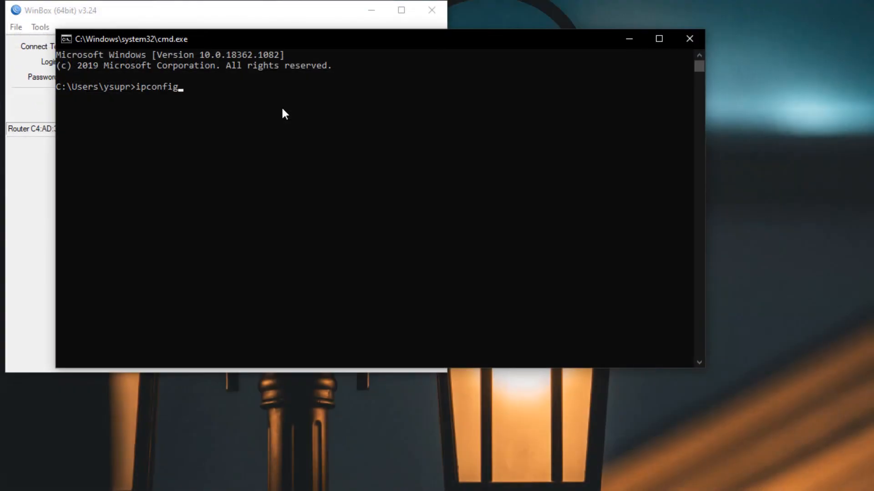
text( /renew)
key(Return)
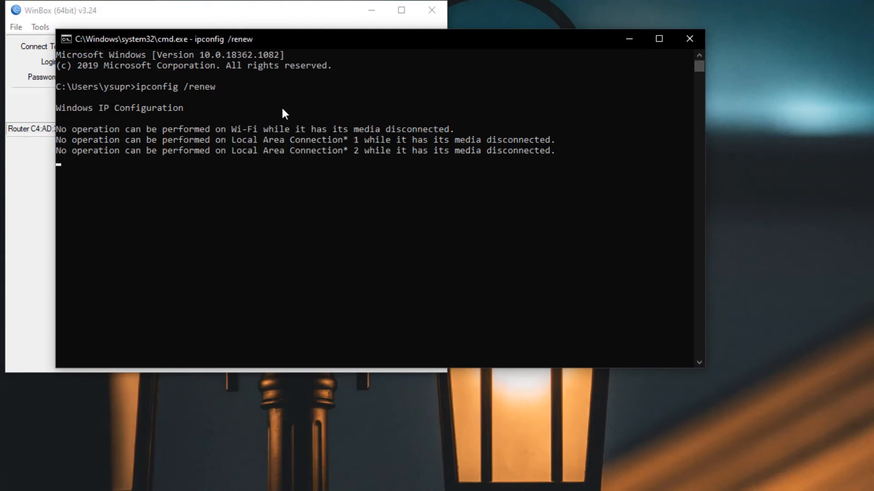
drag(263, 317, 339, 321)
click(345, 321)
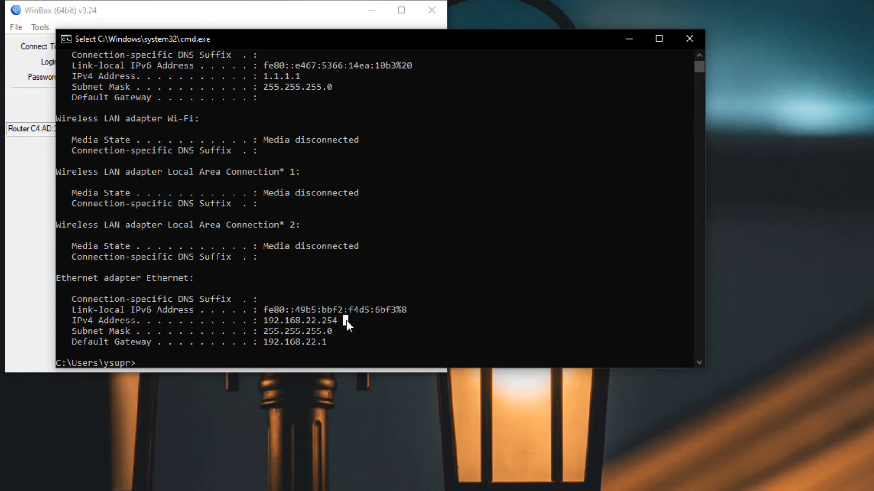
Move the Command Prompt window clear of WinBox and ping google.com from the PC.
drag(381, 38, 870, 66)
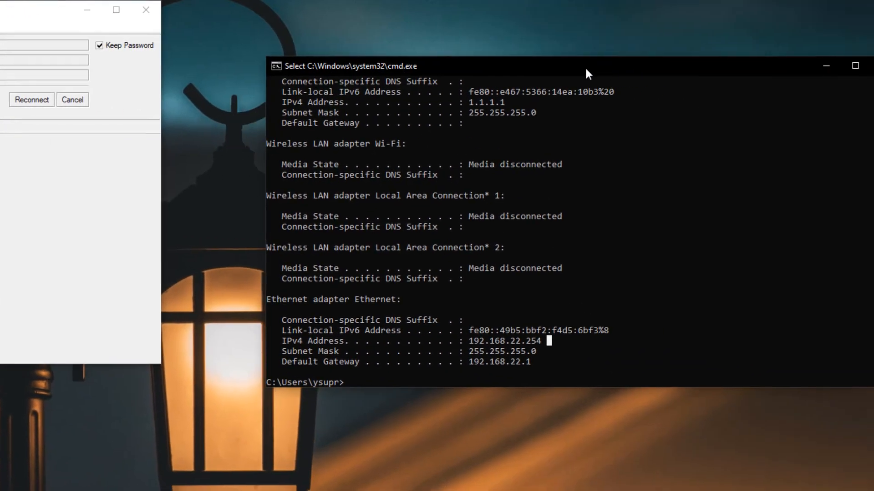
drag(586, 69, 600, 76)
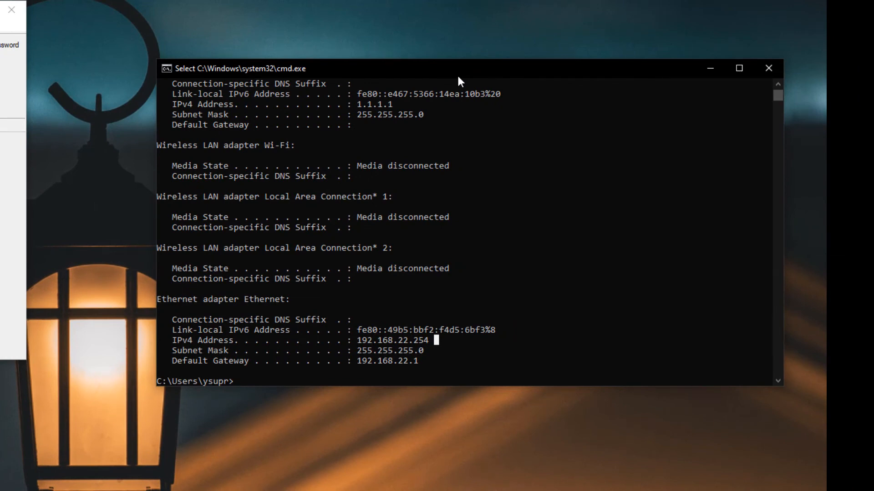
text(ping googl)
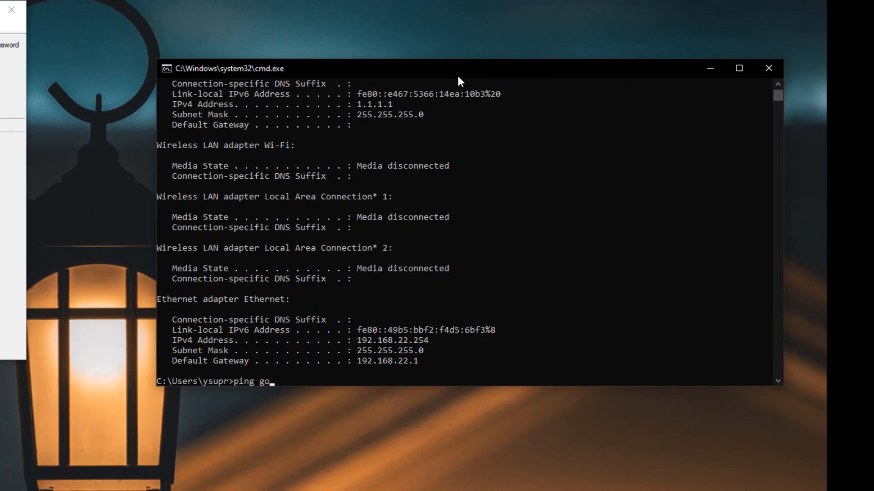
text(e.com)
key(Return)
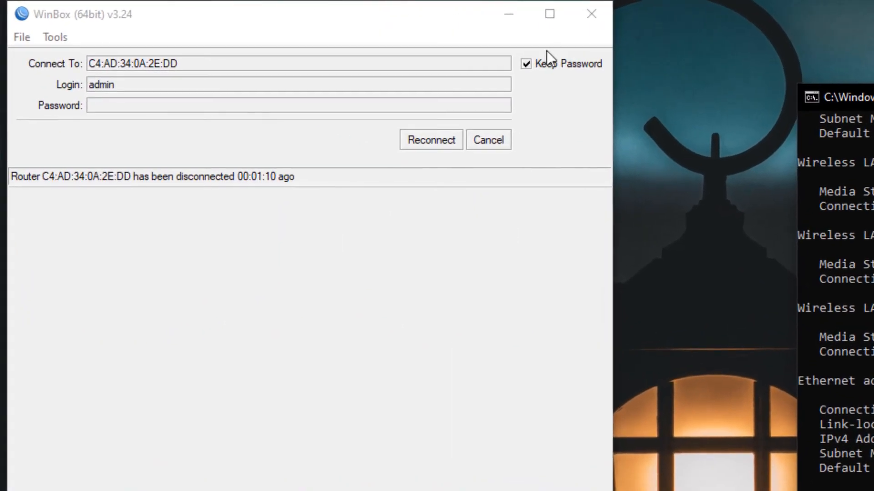
Reconnect WinBox to the router and ping google.com from the router's terminal, stopping after a few replies.
click(430, 137)
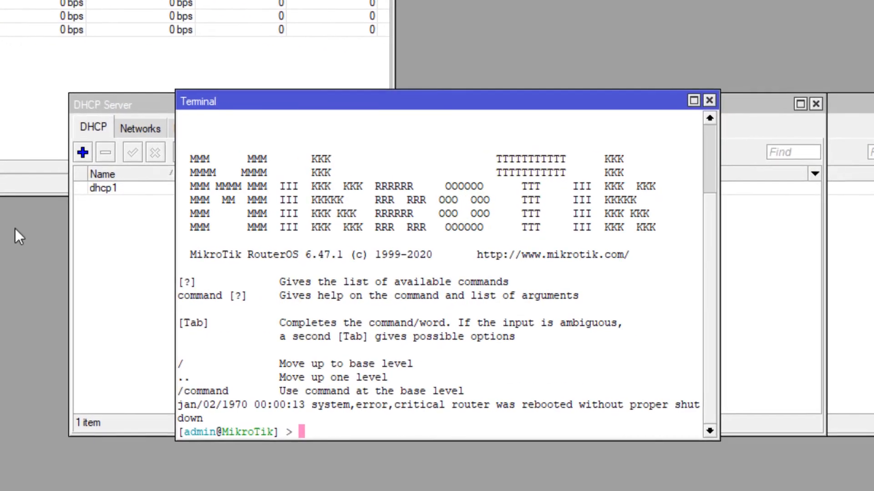
text(ping google.com)
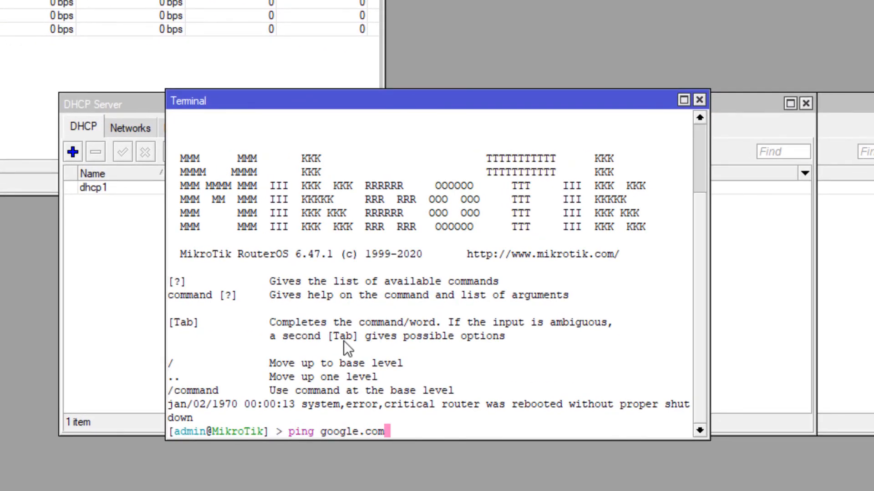
key(Return)
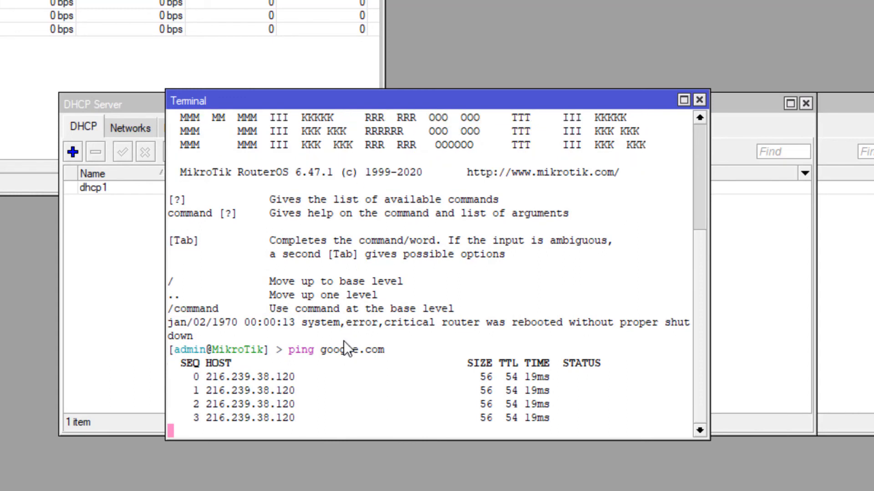
key(ctrl+c)
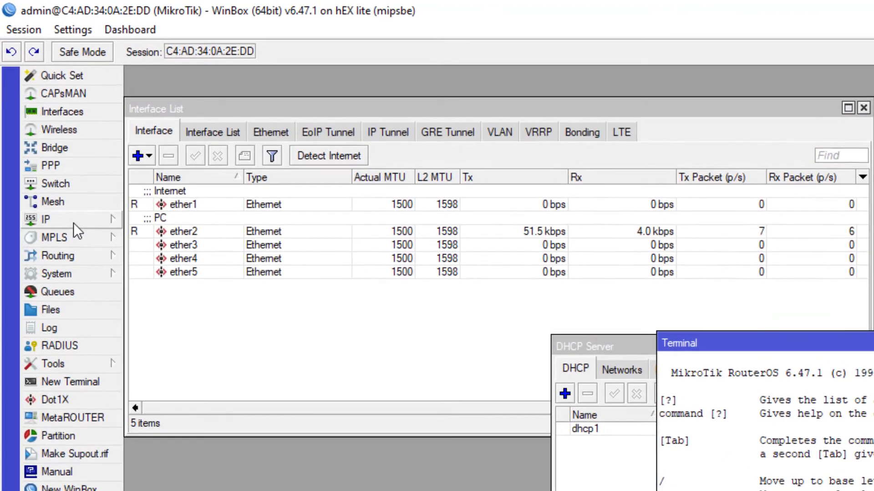
Start a new firewall NAT rule using the srcnat chain with ether1 as the outgoing interface.
click(36, 111)
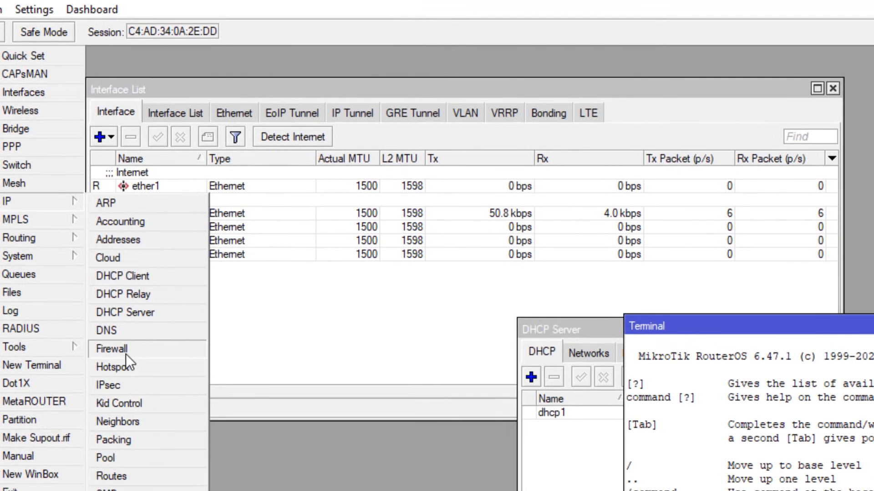
click(151, 369)
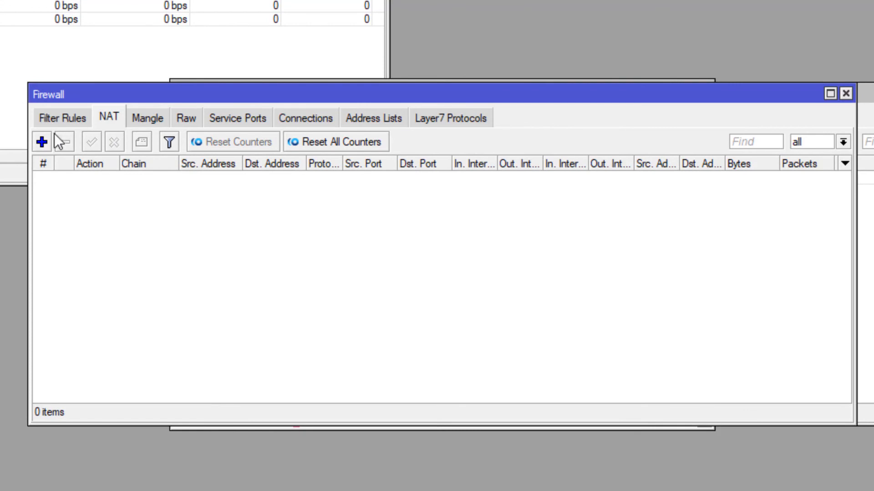
click(41, 148)
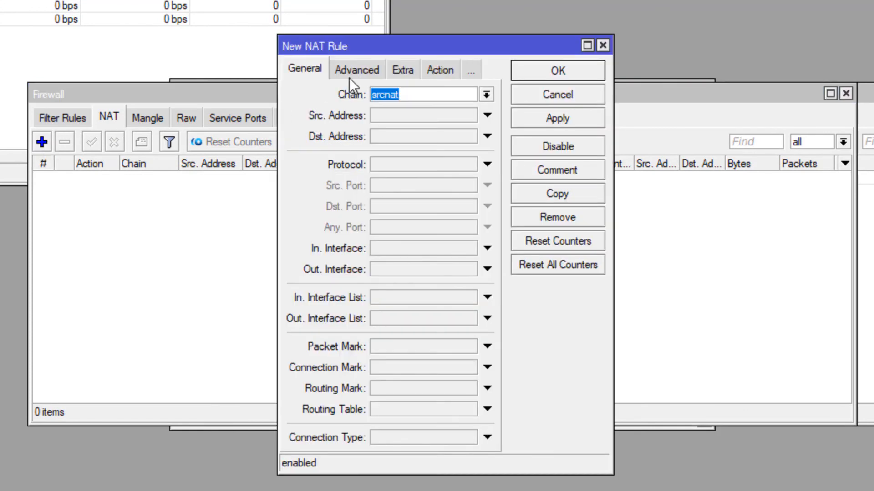
click(410, 98)
click(415, 271)
click(457, 272)
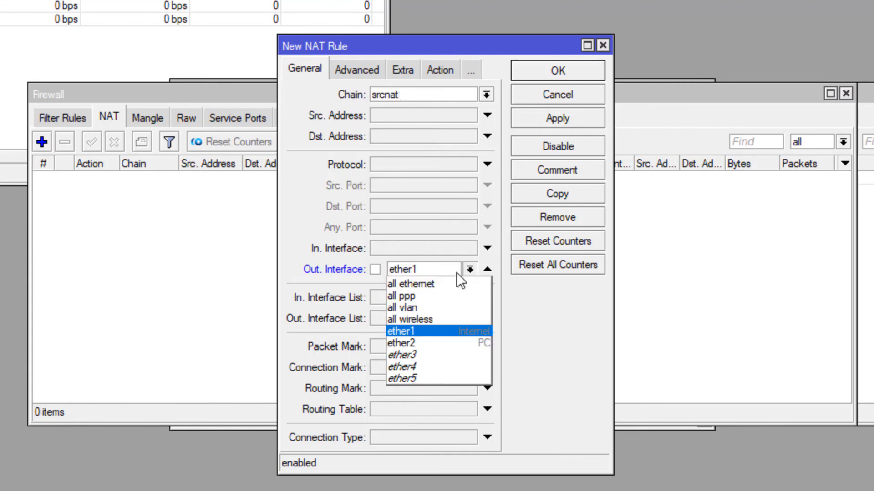
click(444, 327)
Set the NAT rule's action to masquerade and save the rule.
click(441, 72)
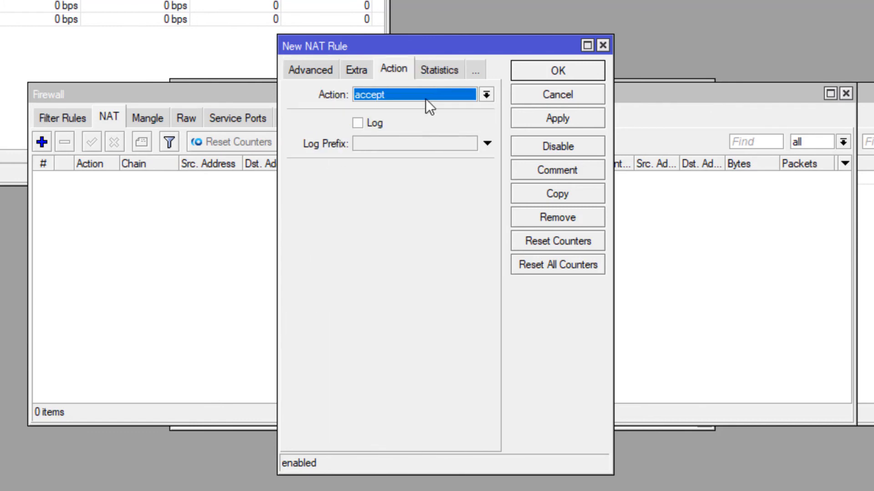
click(422, 94)
click(405, 181)
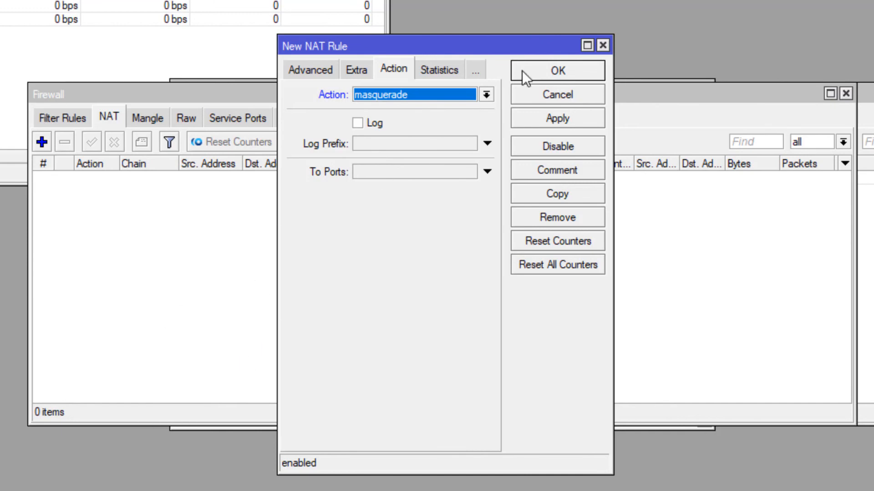
click(539, 64)
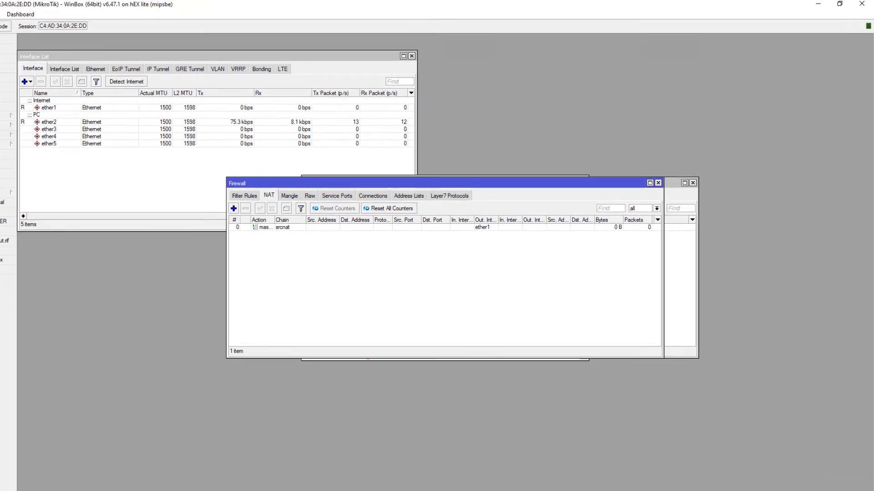
Switch to the Windows Command Prompt and ping google.com from the PC again.
key(alt+Tab)
click(546, 277)
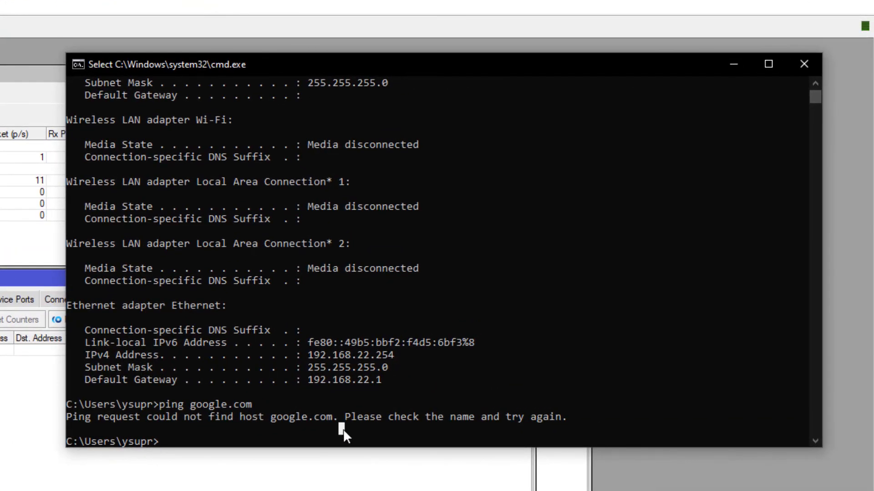
text(ping google.com)
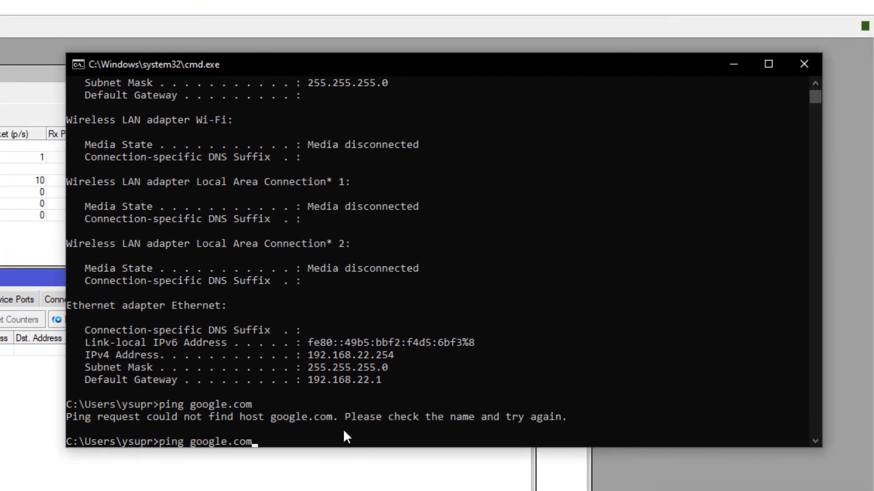
key(Return)
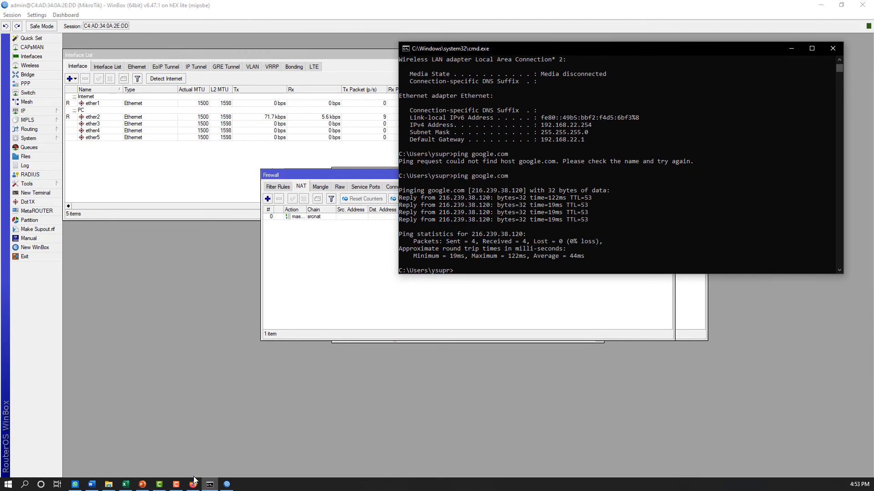
Switch to Firefox and load google.com and YouTube in a new tab to test the PC's internet access.
click(193, 484)
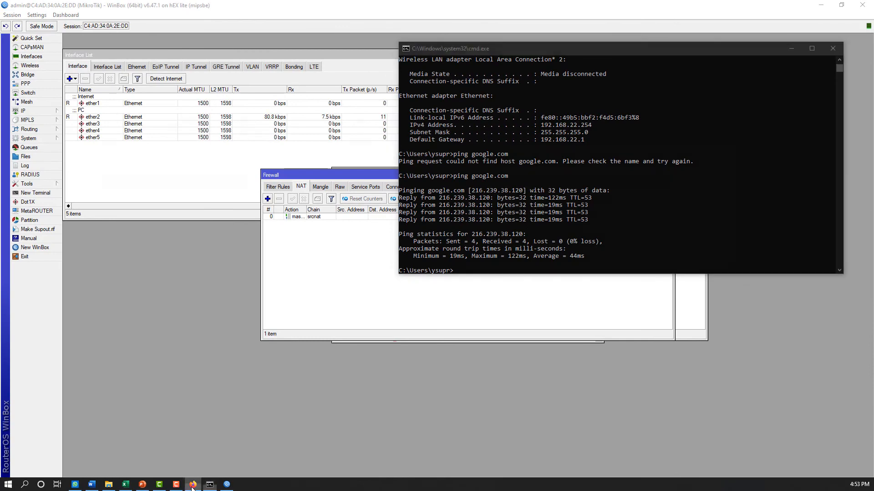
click(109, 8)
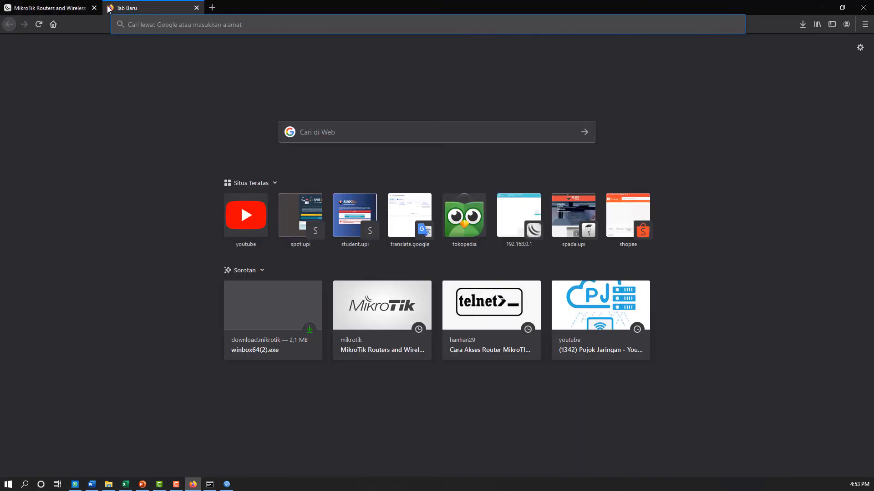
text(google.com)
key(Return)
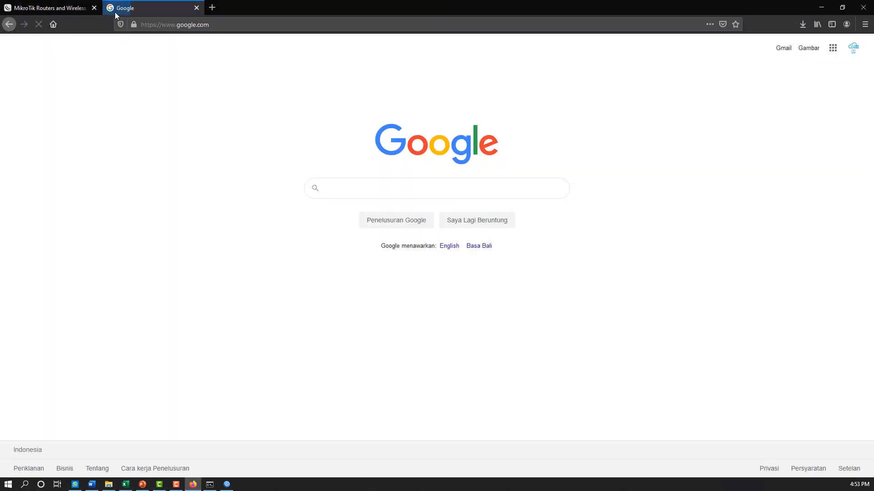
click(147, 24)
text(youtube)
key(Return)
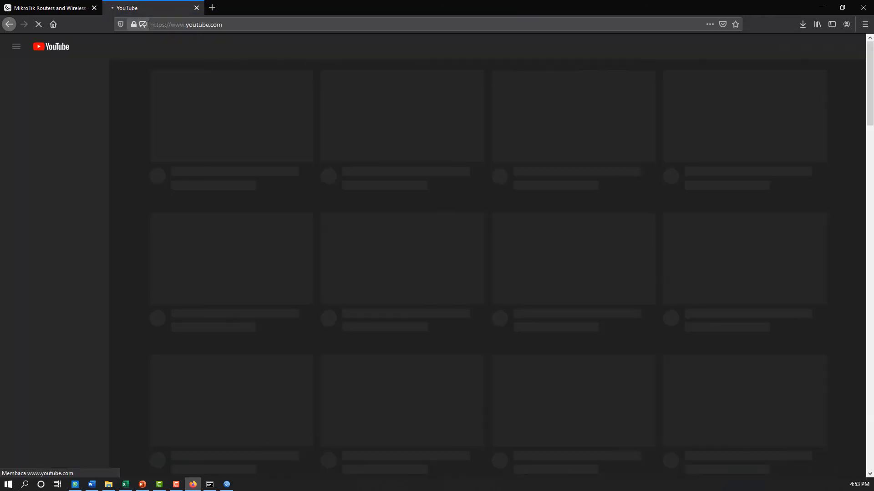